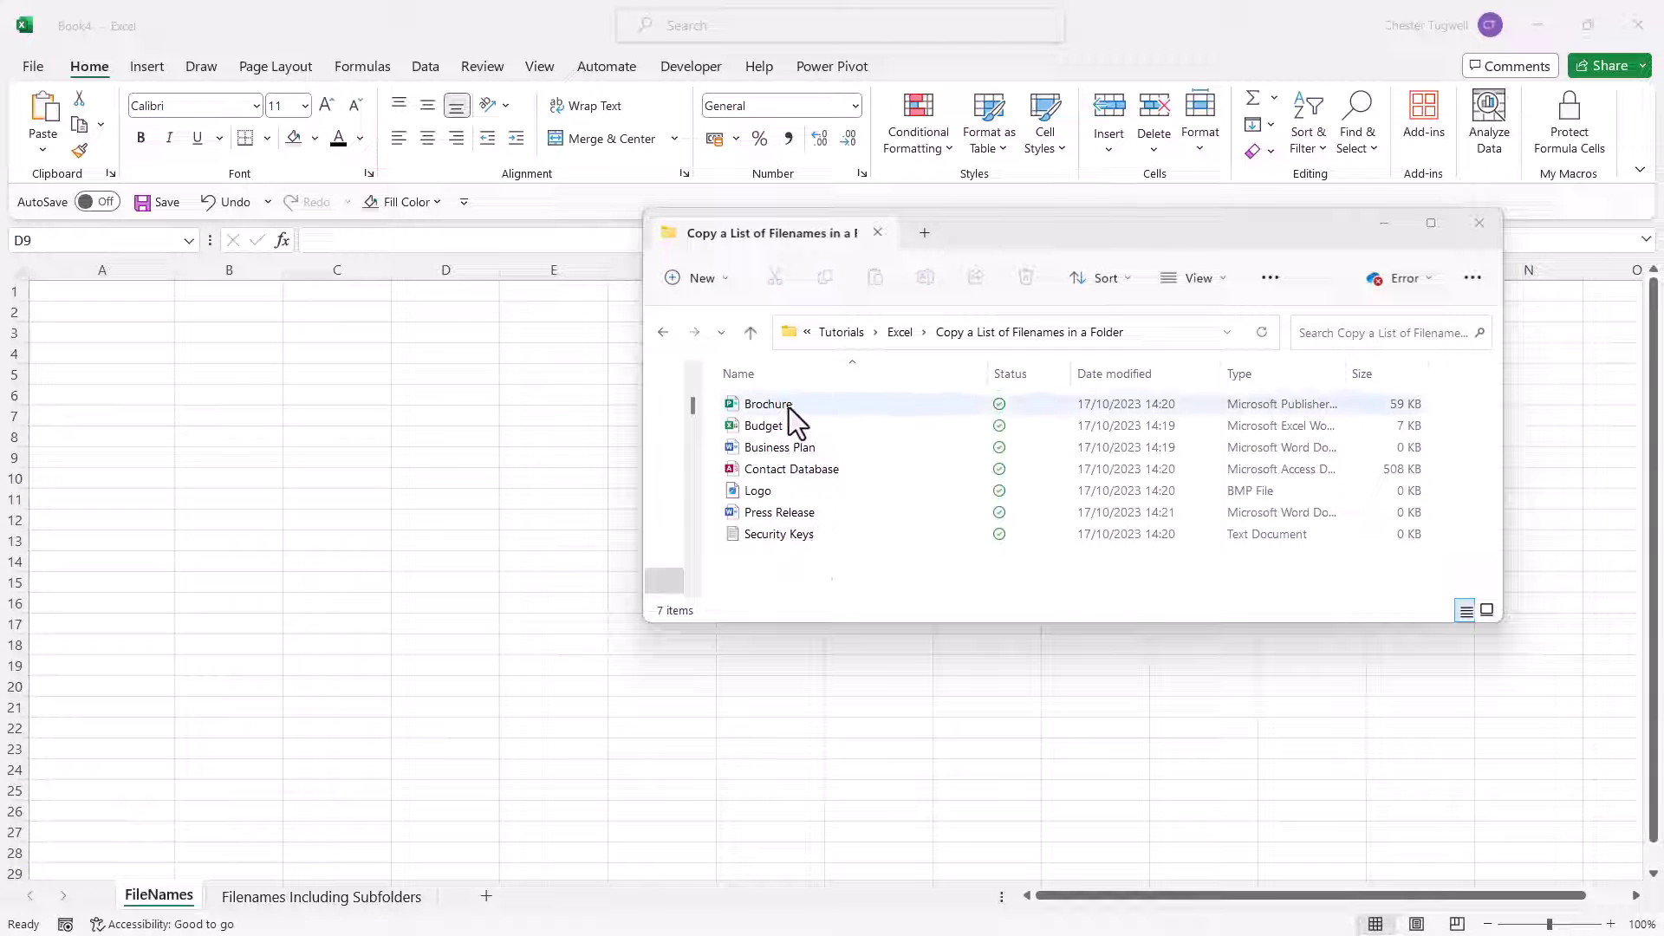
Bring the 'Copy a List of Filenames in a Folder' File Explorer window to the front
{"action": "left_click", "coordinate": [895, 559]}
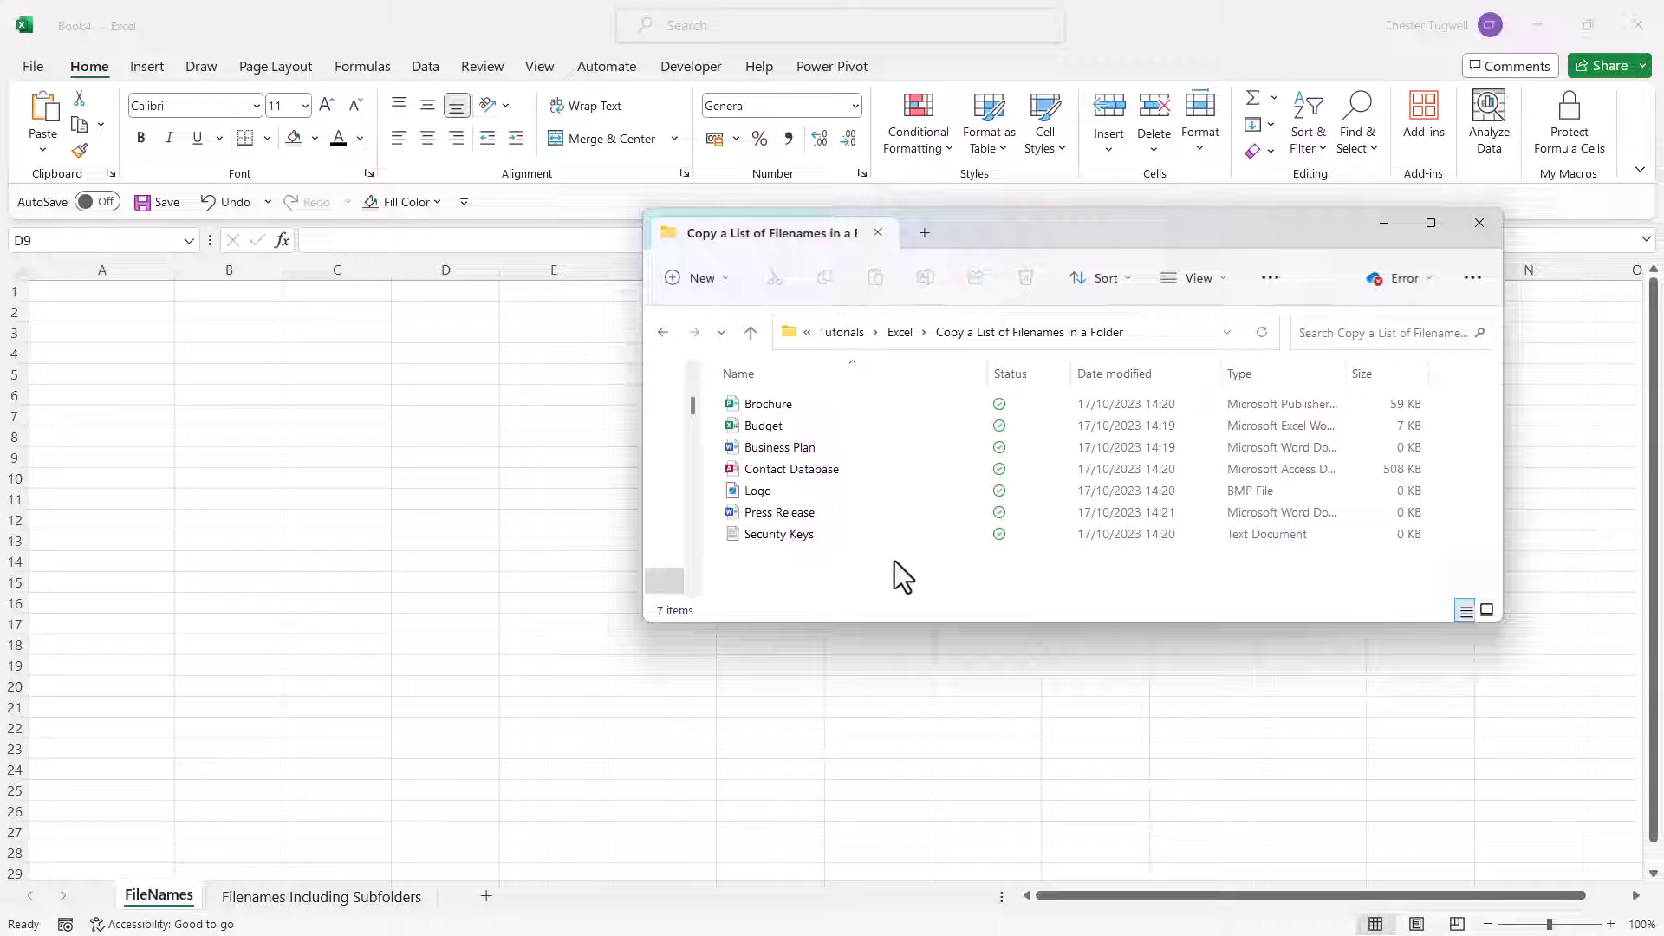
Select all seven files and copy their full paths with Copy as path
{"action": "key", "text": "ctrl+a"}
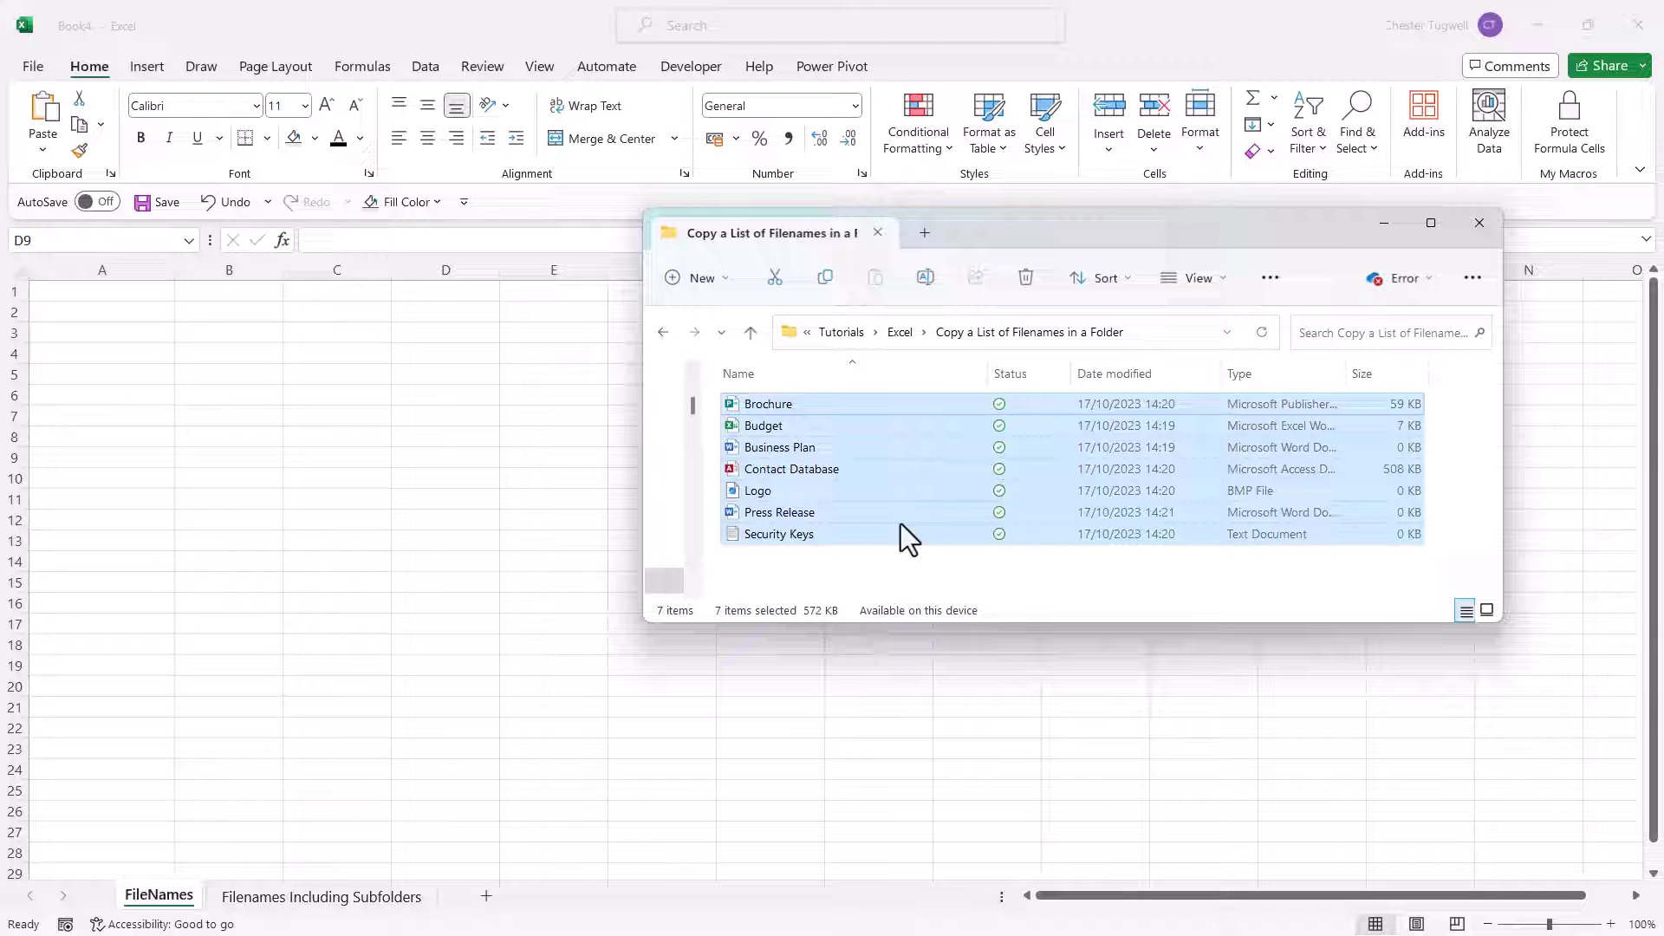
{"action": "right_click", "coordinate": [902, 442]}
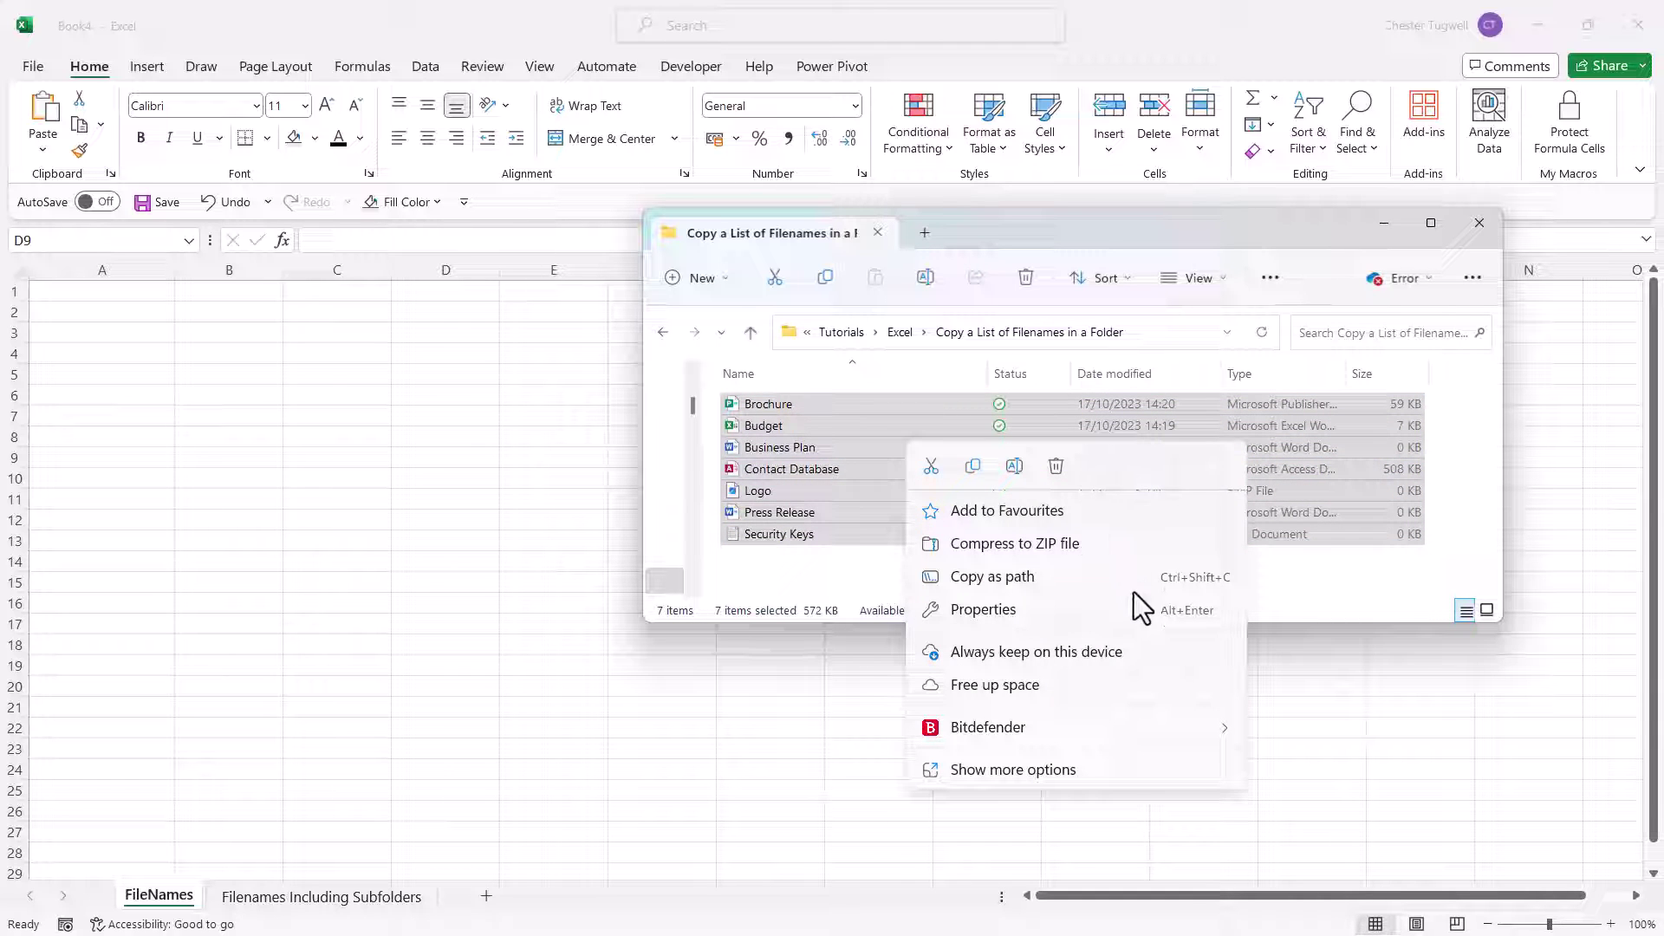
{"action": "left_click", "coordinate": [1000, 770]}
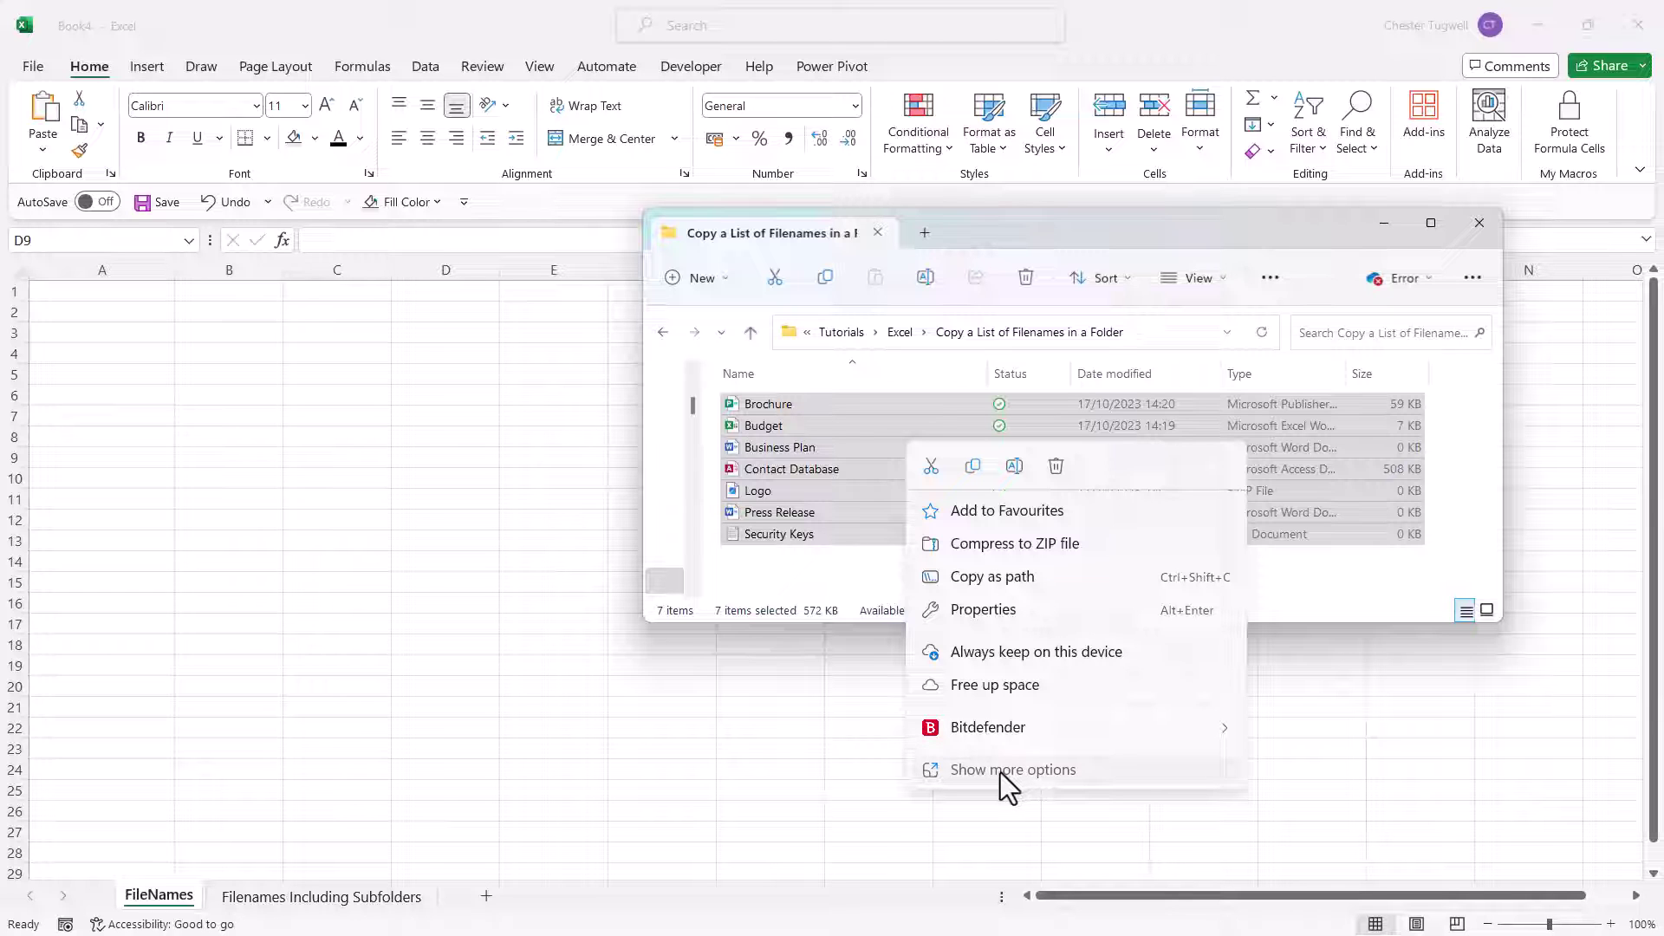
{"action": "left_click", "coordinate": [1075, 565]}
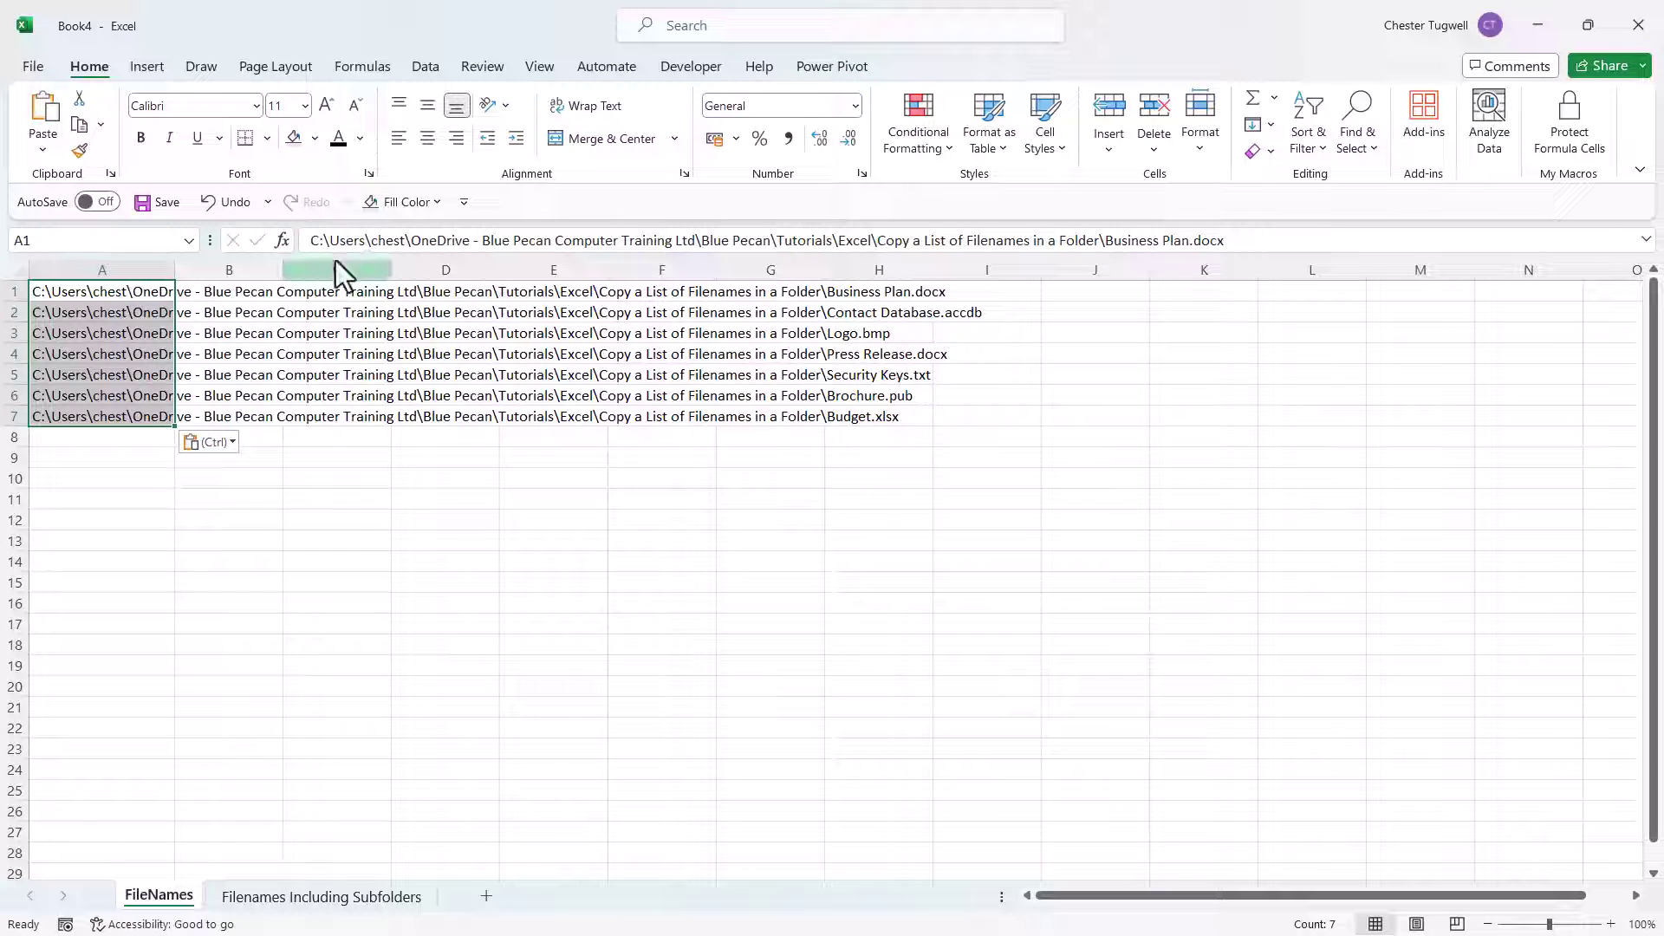
Copy the folder portion of A1's path from the formula bar, then select A1:A7
{"action": "left_click_drag", "start_coordinate": [312, 241], "coordinate": [1106, 242]}
{"action": "key", "text": "ctrl+c"}
{"action": "left_click", "coordinate": [96, 312]}
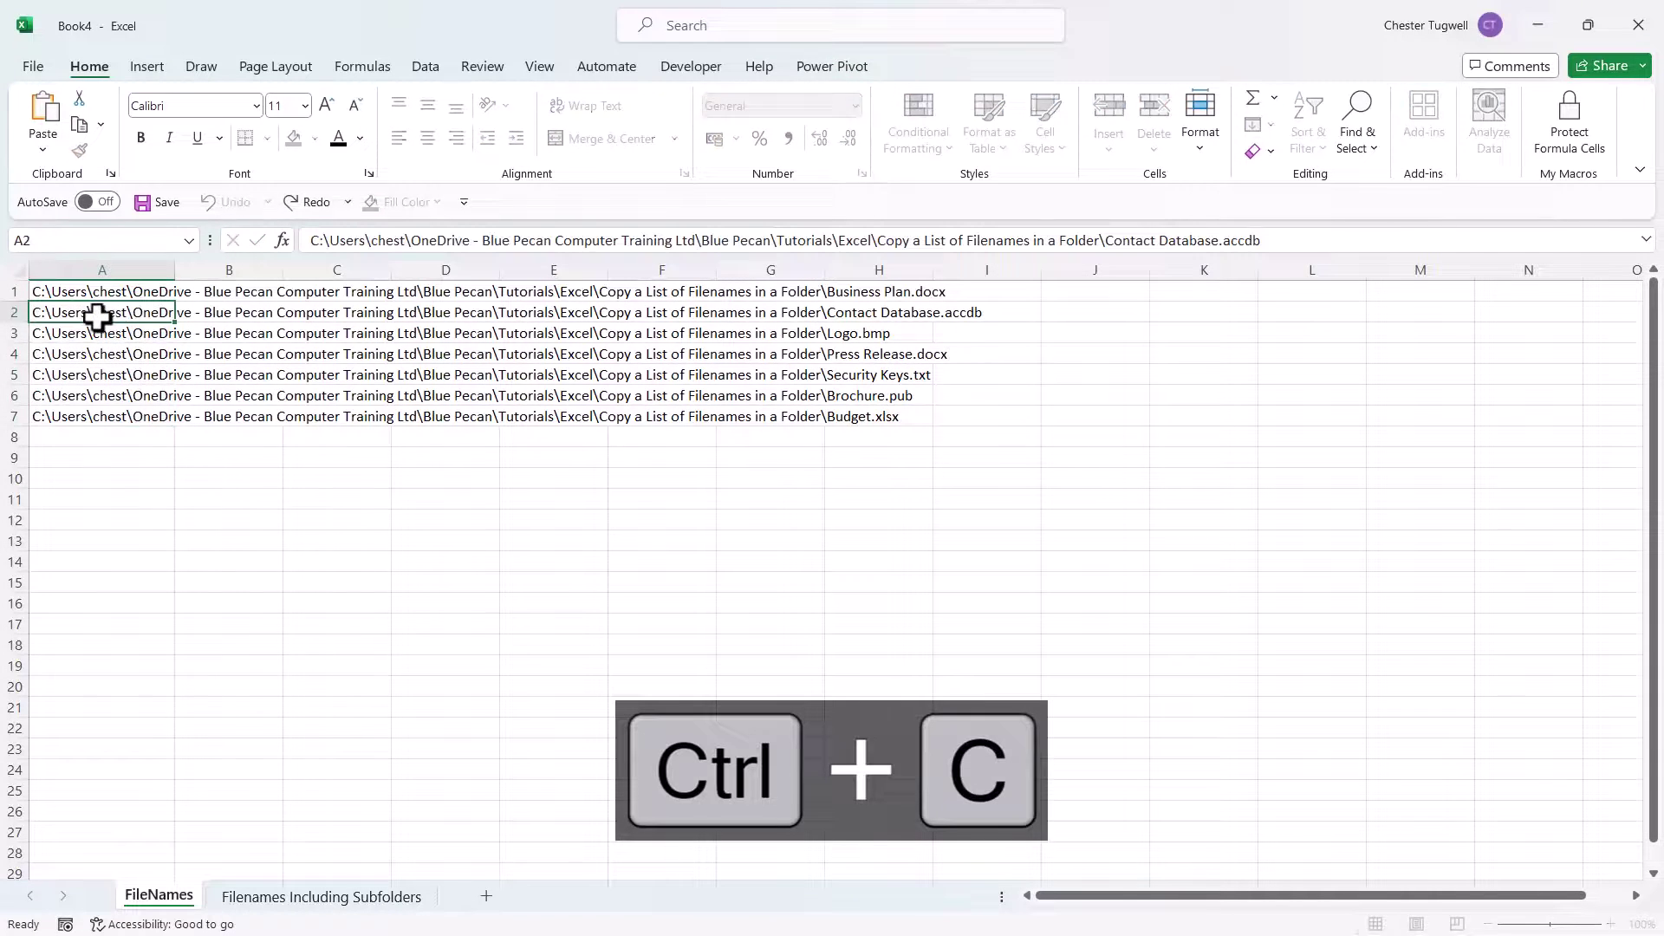
{"action": "left_click_drag", "start_coordinate": [96, 287], "coordinate": [91, 414]}
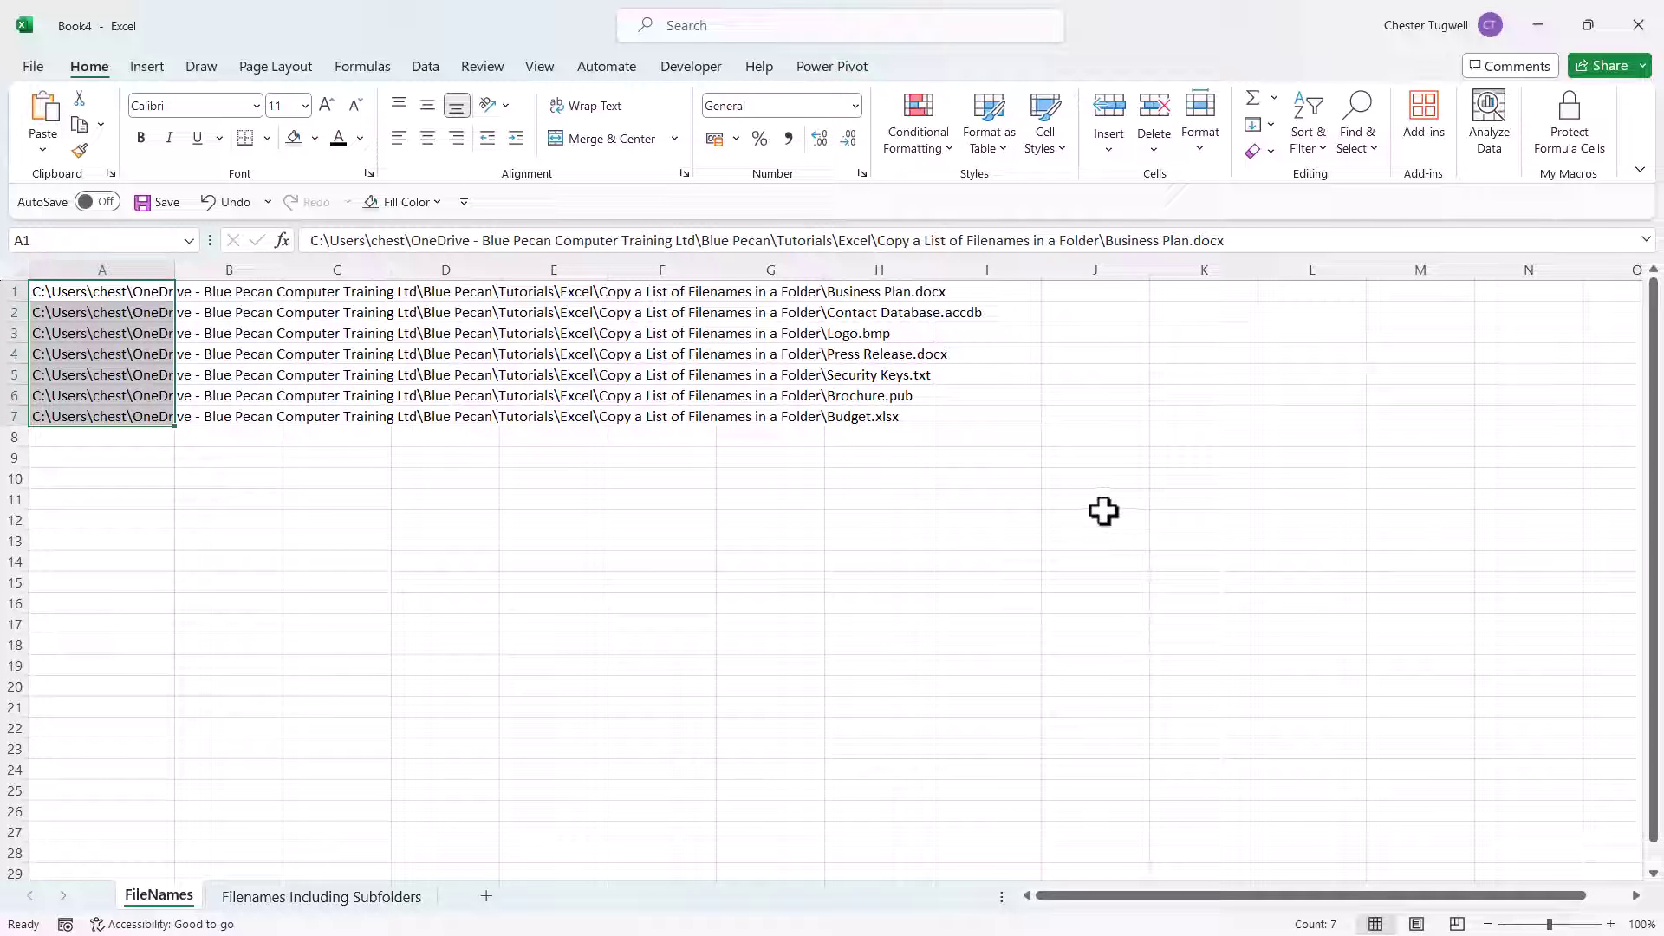
Replace the pasted folder path with nothing in A1:A7, making 7 replacements
{"action": "left_click", "coordinate": [1361, 144]}
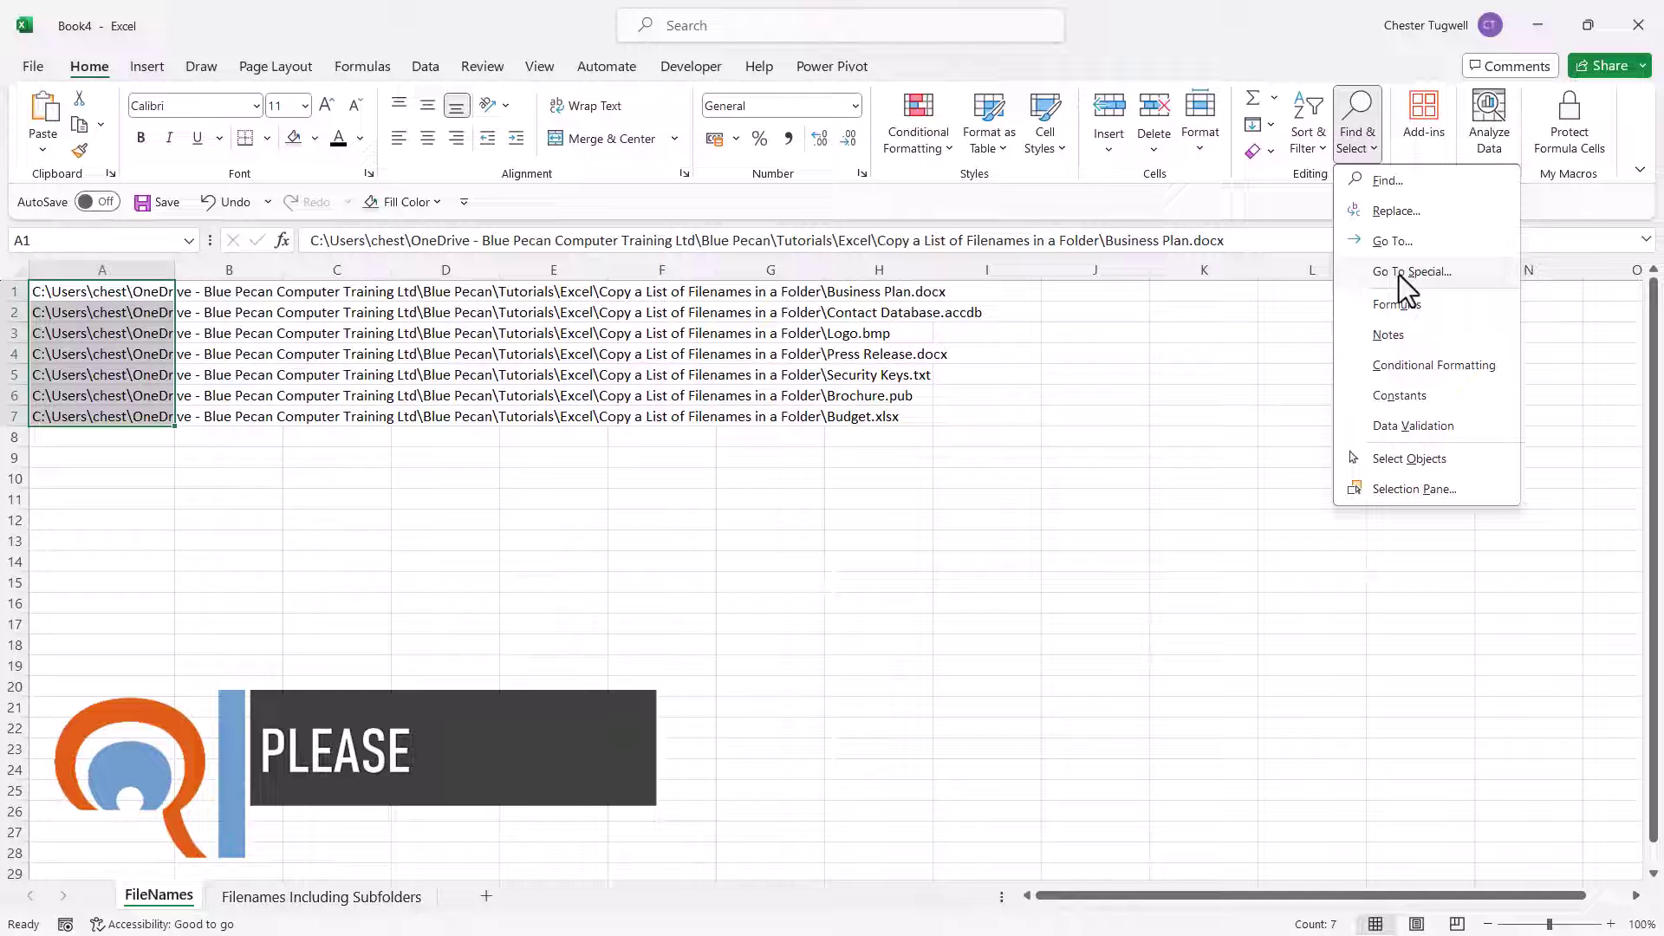
{"action": "left_click", "coordinate": [1397, 211]}
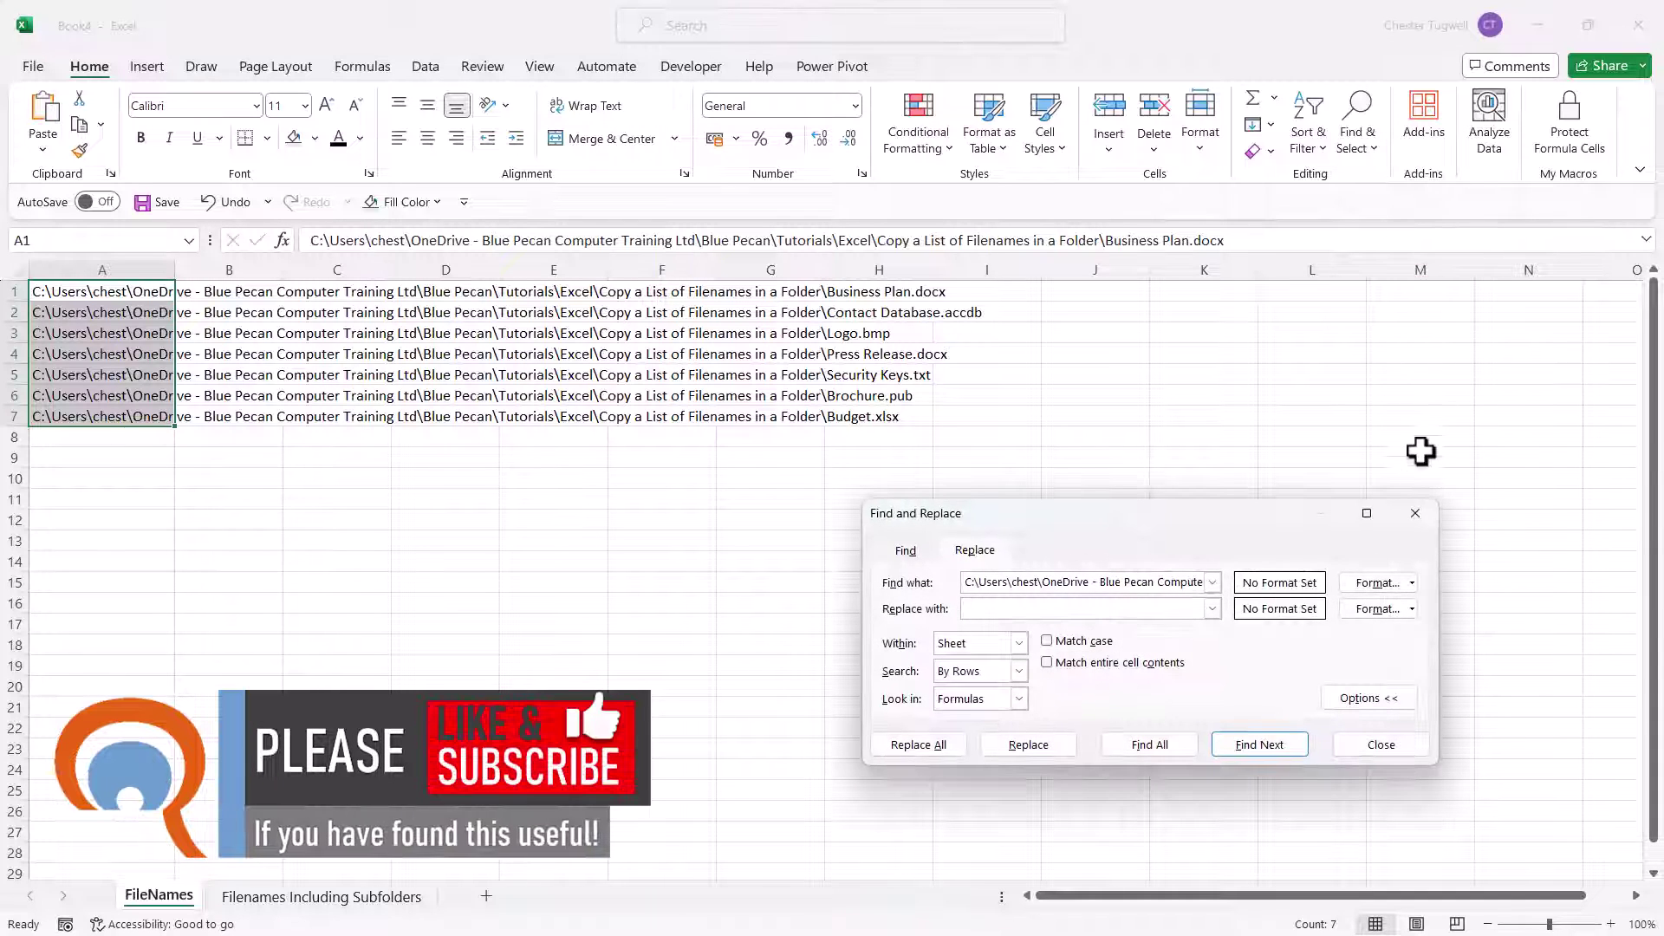
{"action": "left_click", "coordinate": [1415, 513]}
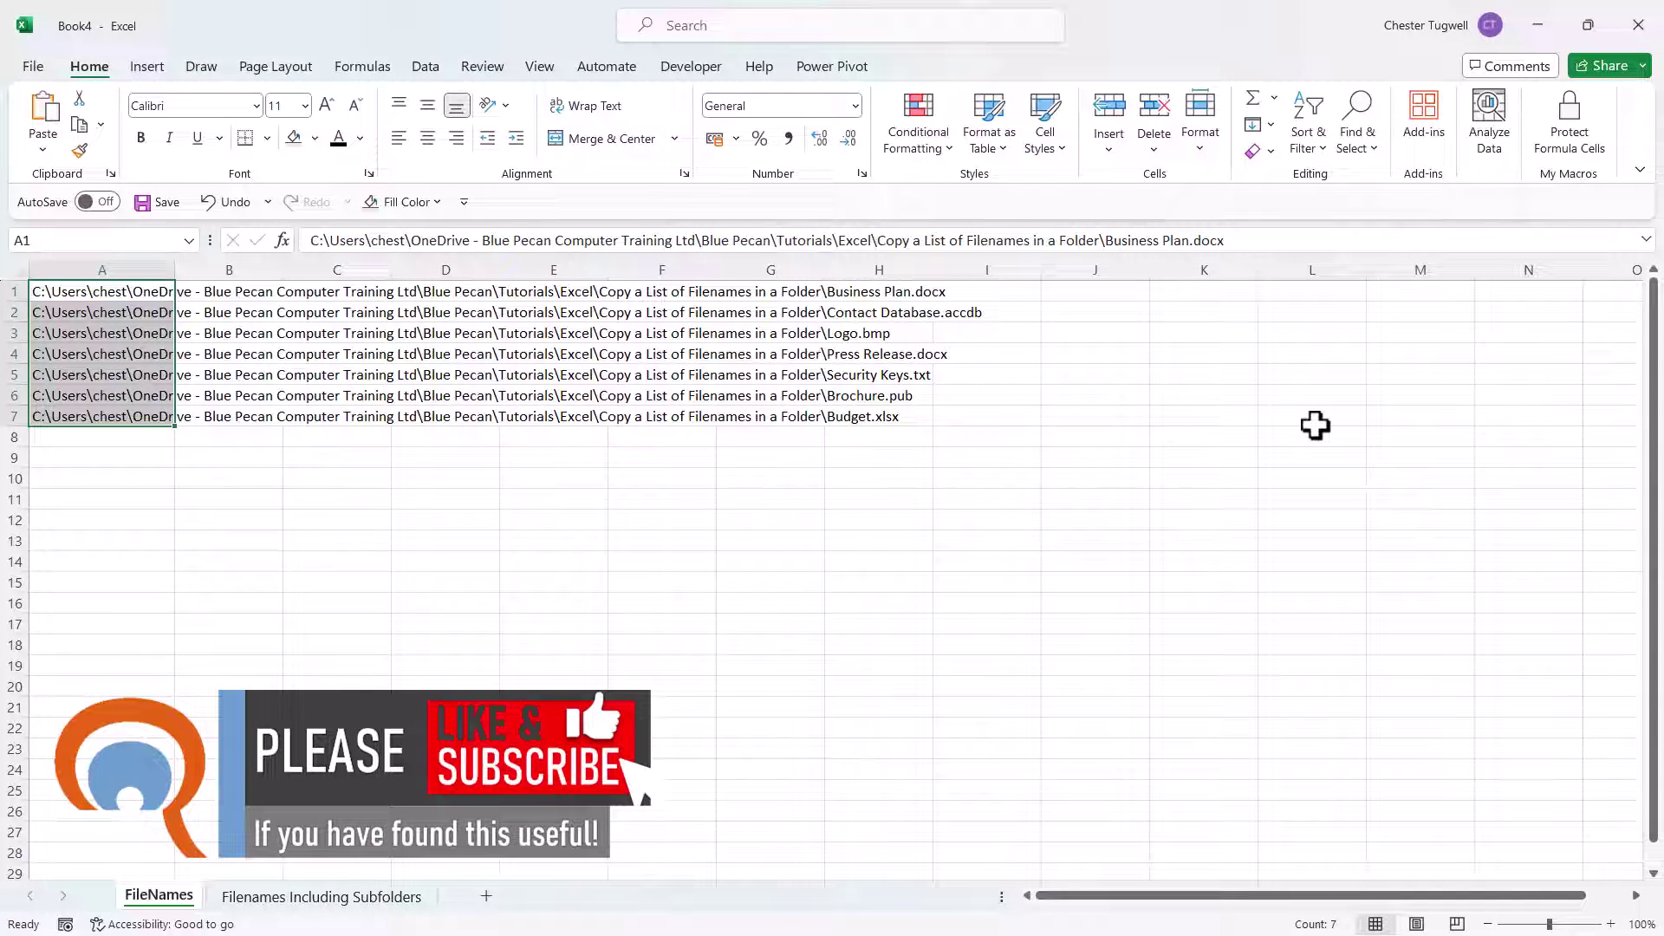
{"action": "key", "text": "ctrl+h"}
{"action": "left_click", "coordinate": [1078, 631]}
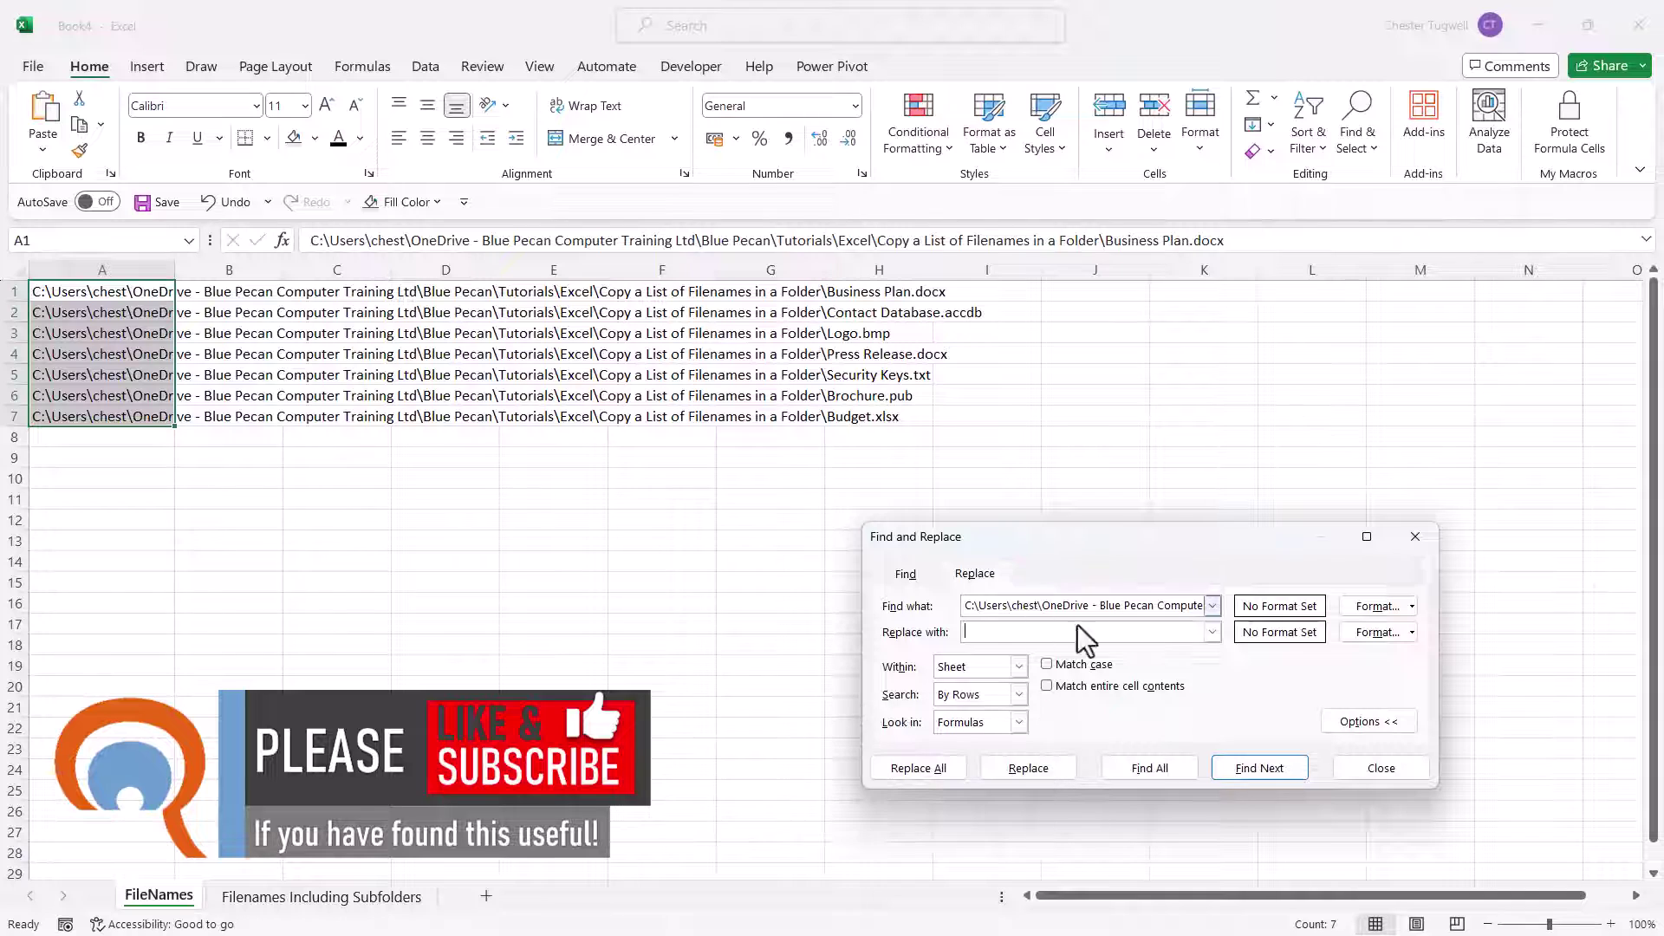
{"action": "left_click_drag", "start_coordinate": [965, 608], "coordinate": [1307, 609]}
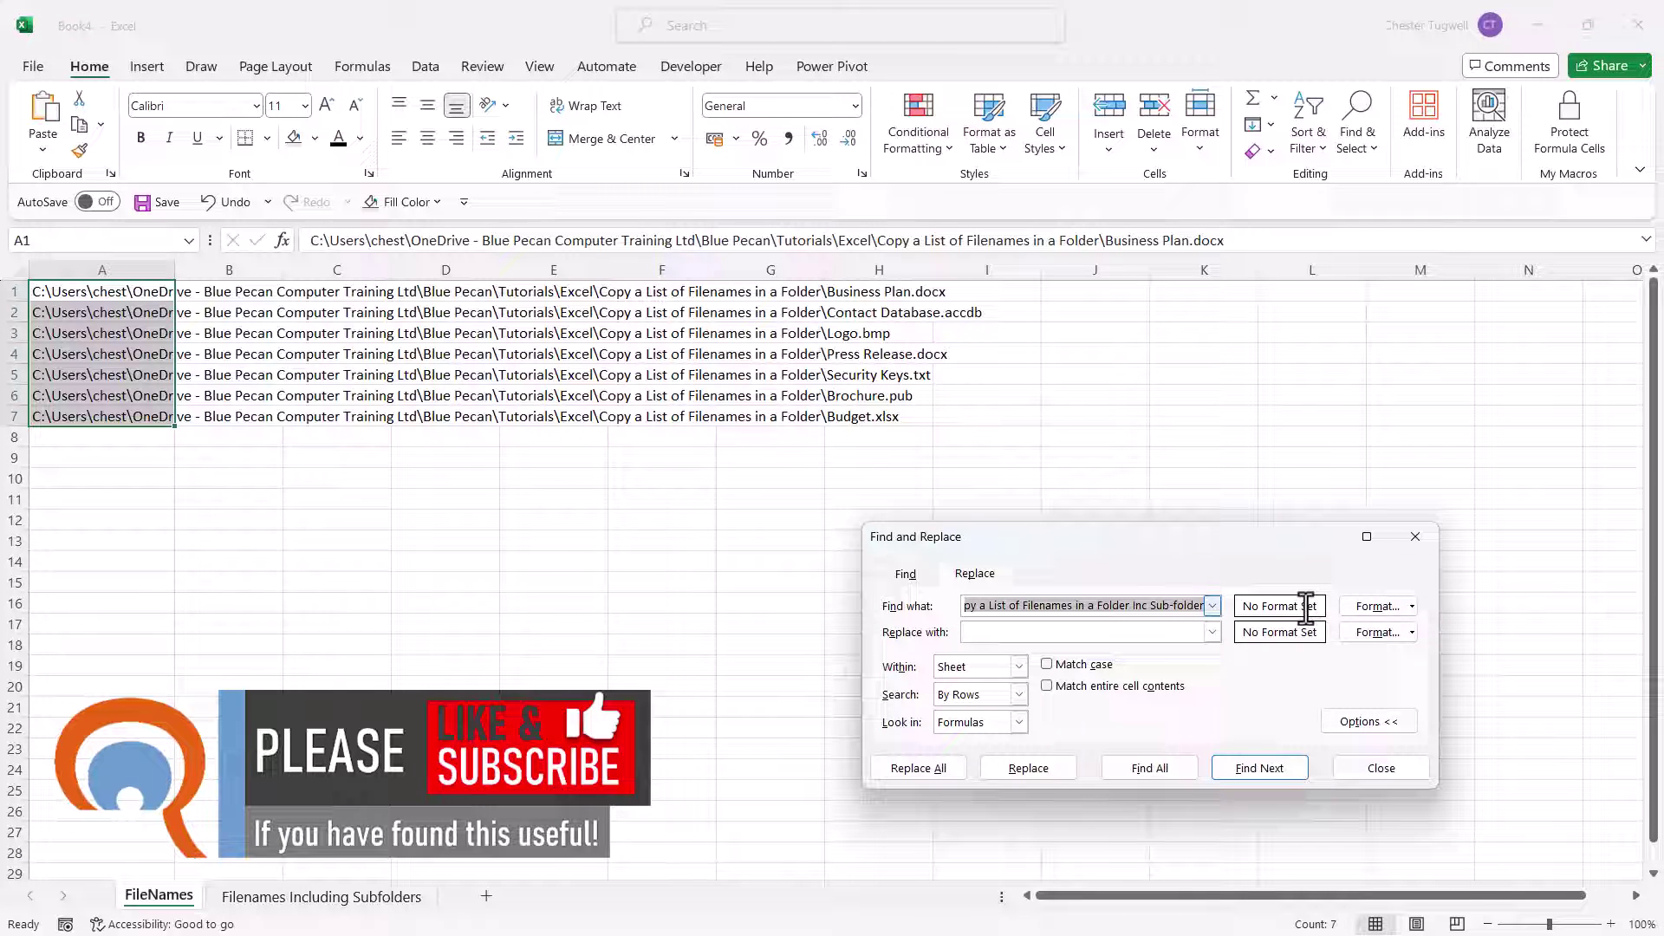
{"action": "key", "text": "Delete"}
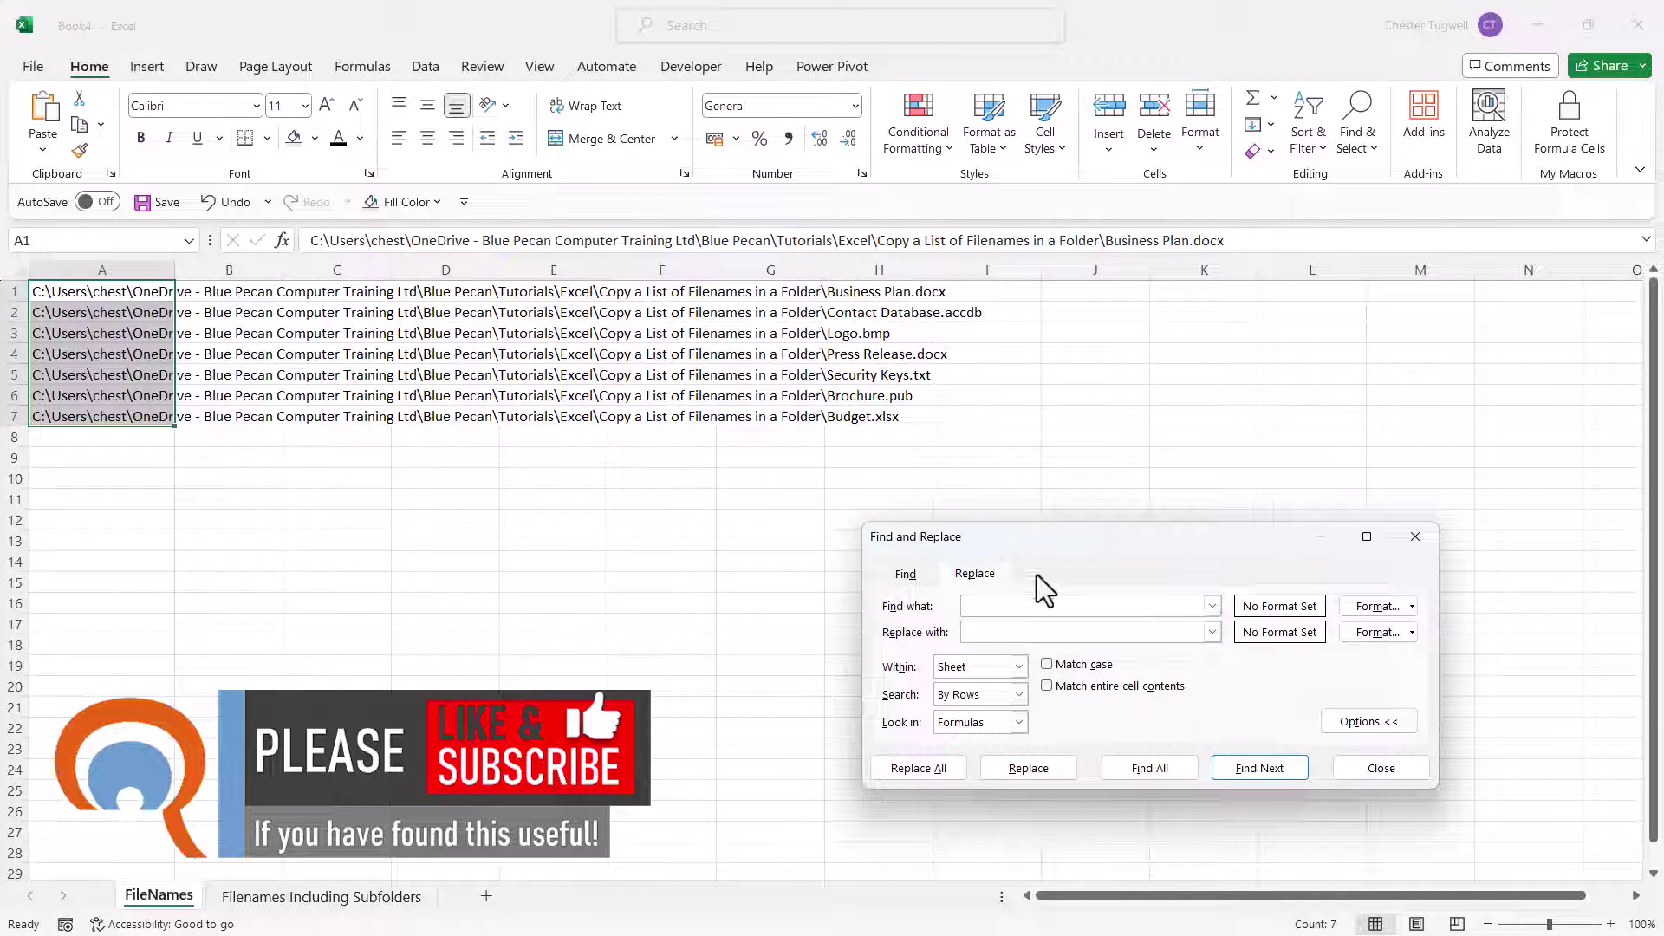
{"action": "key", "text": "ctrl+v"}
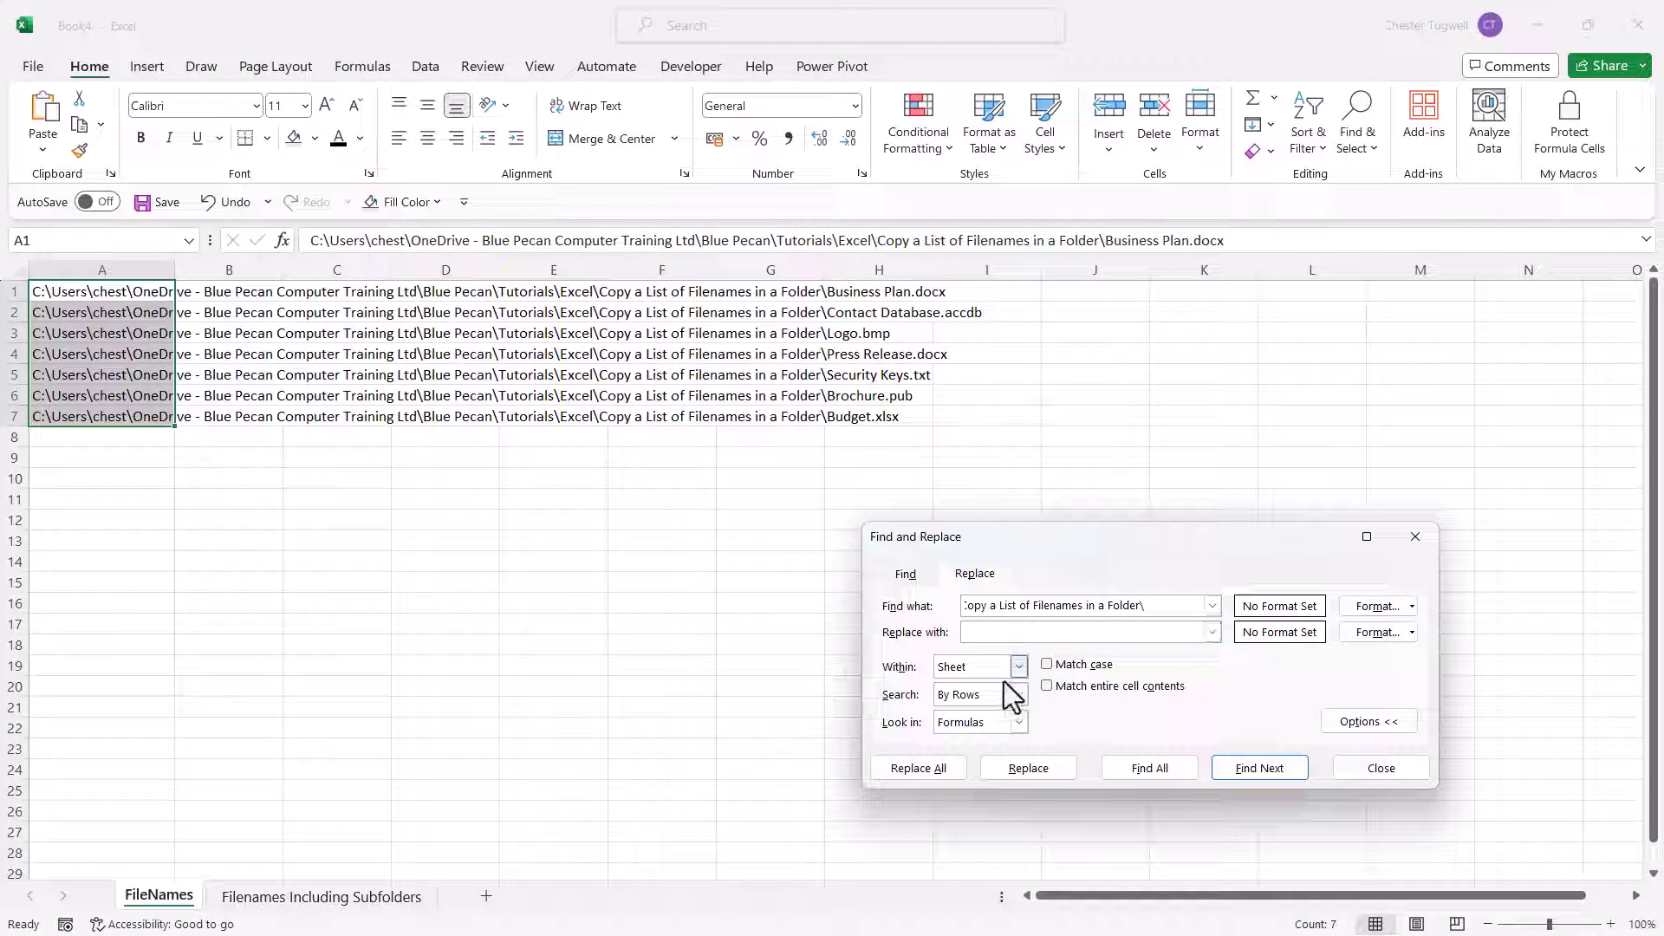
{"action": "left_click", "coordinate": [944, 771]}
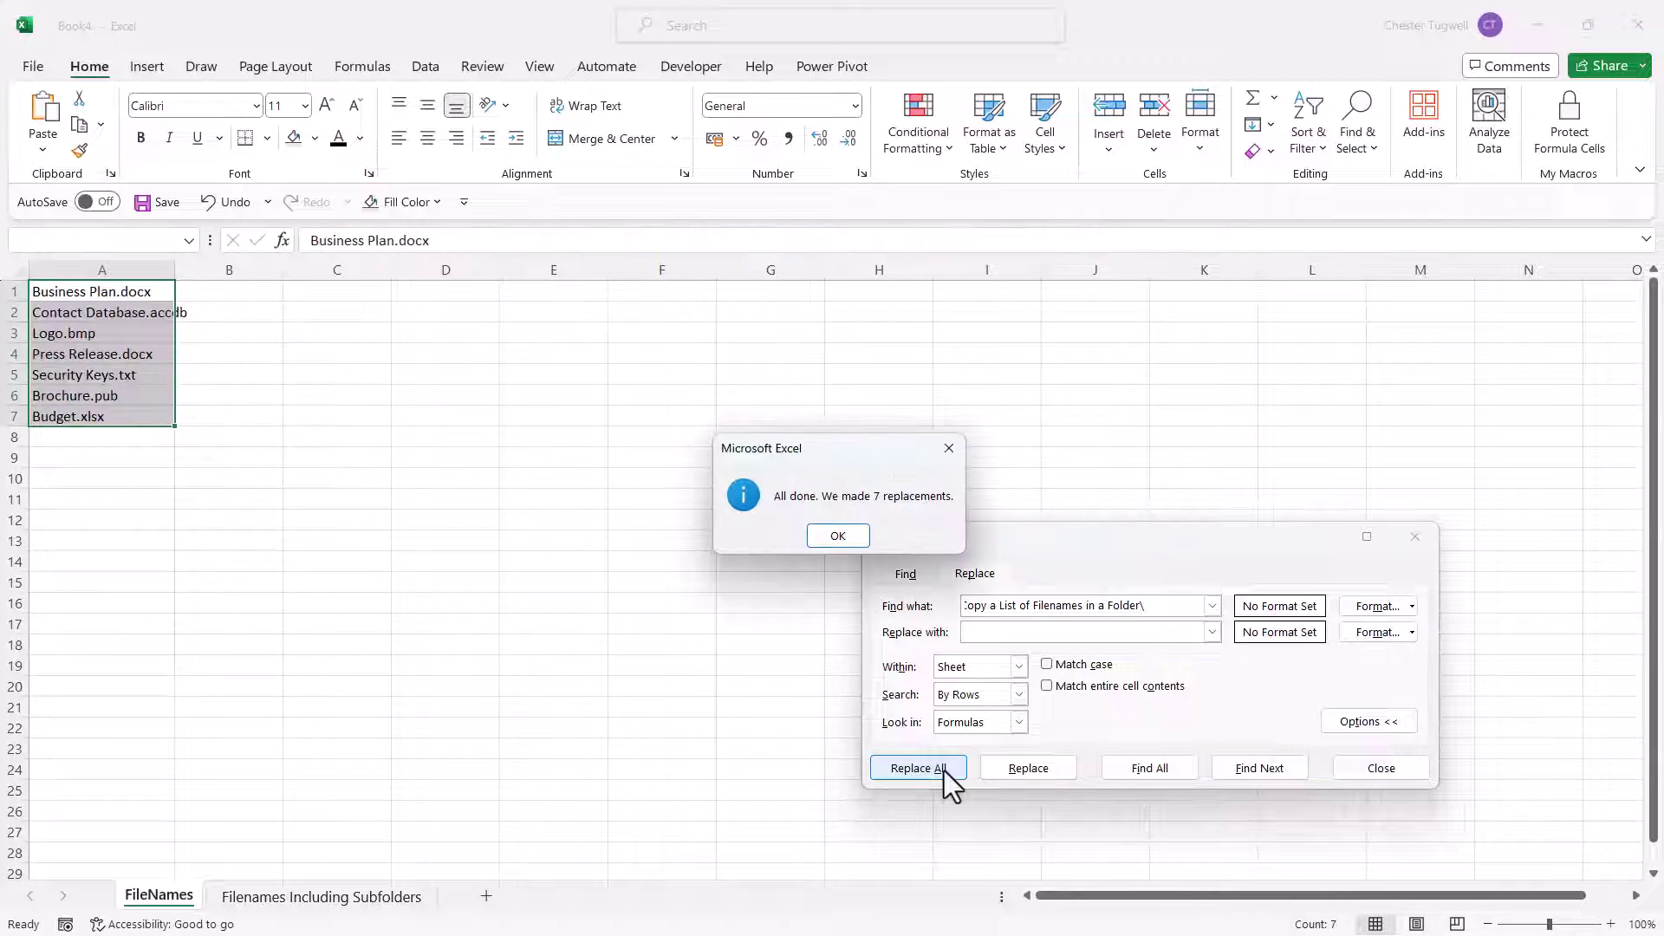
{"action": "left_click", "coordinate": [821, 534]}
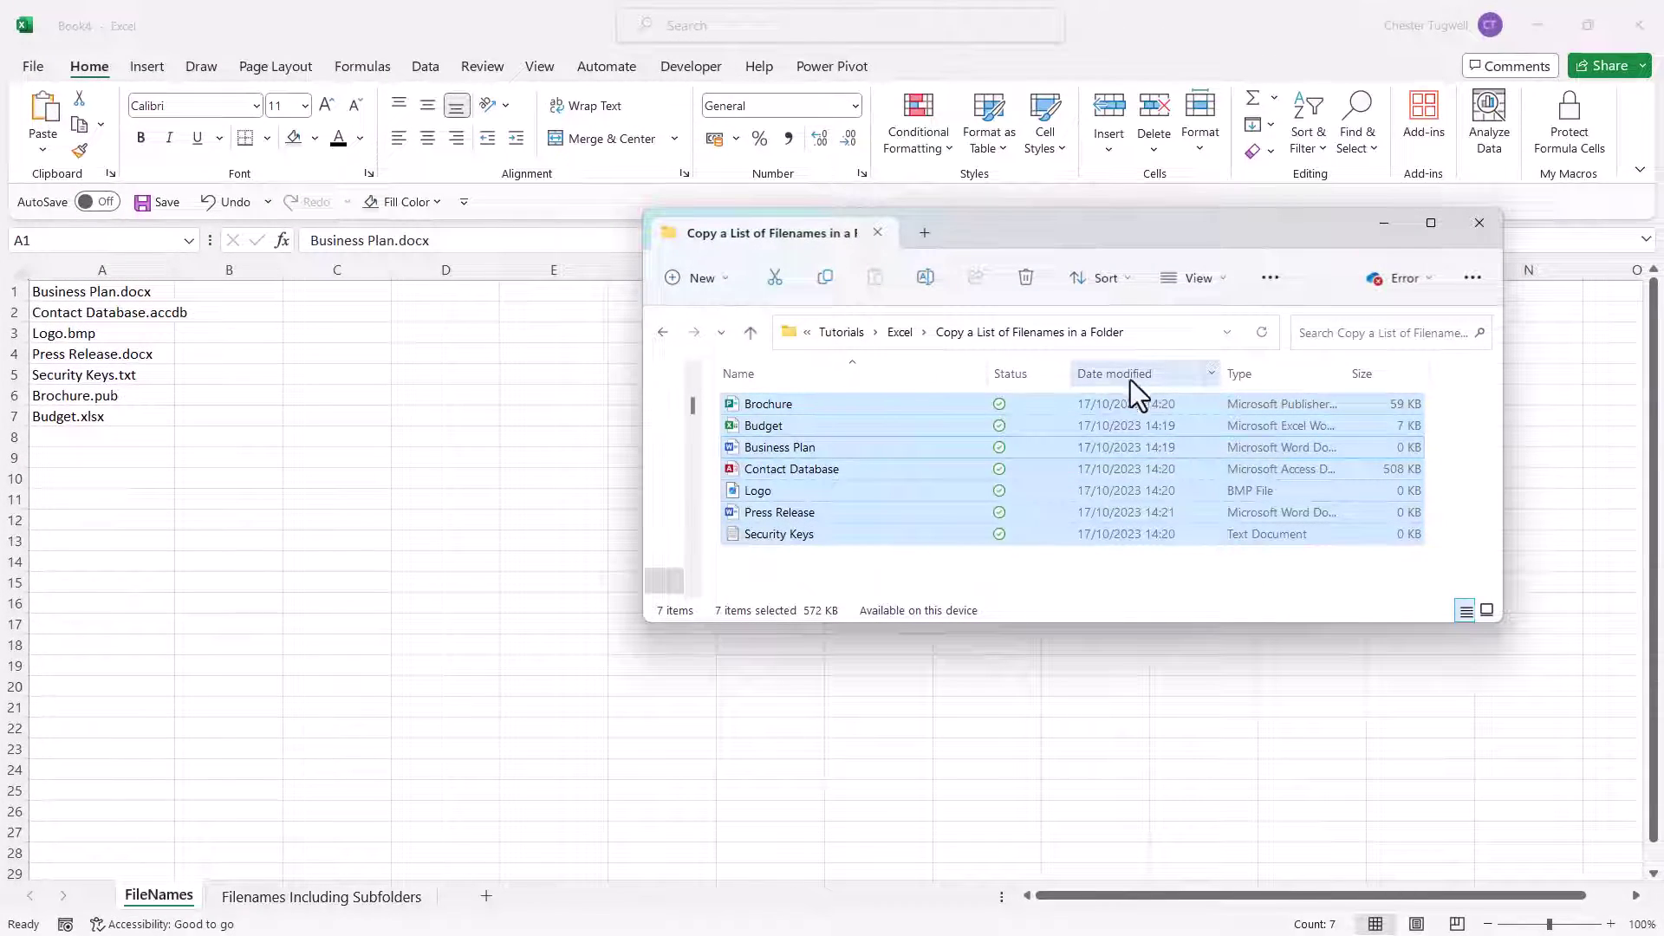
Copy the folder's full path from the File Explorer address bar
{"action": "left_click", "coordinate": [1156, 331]}
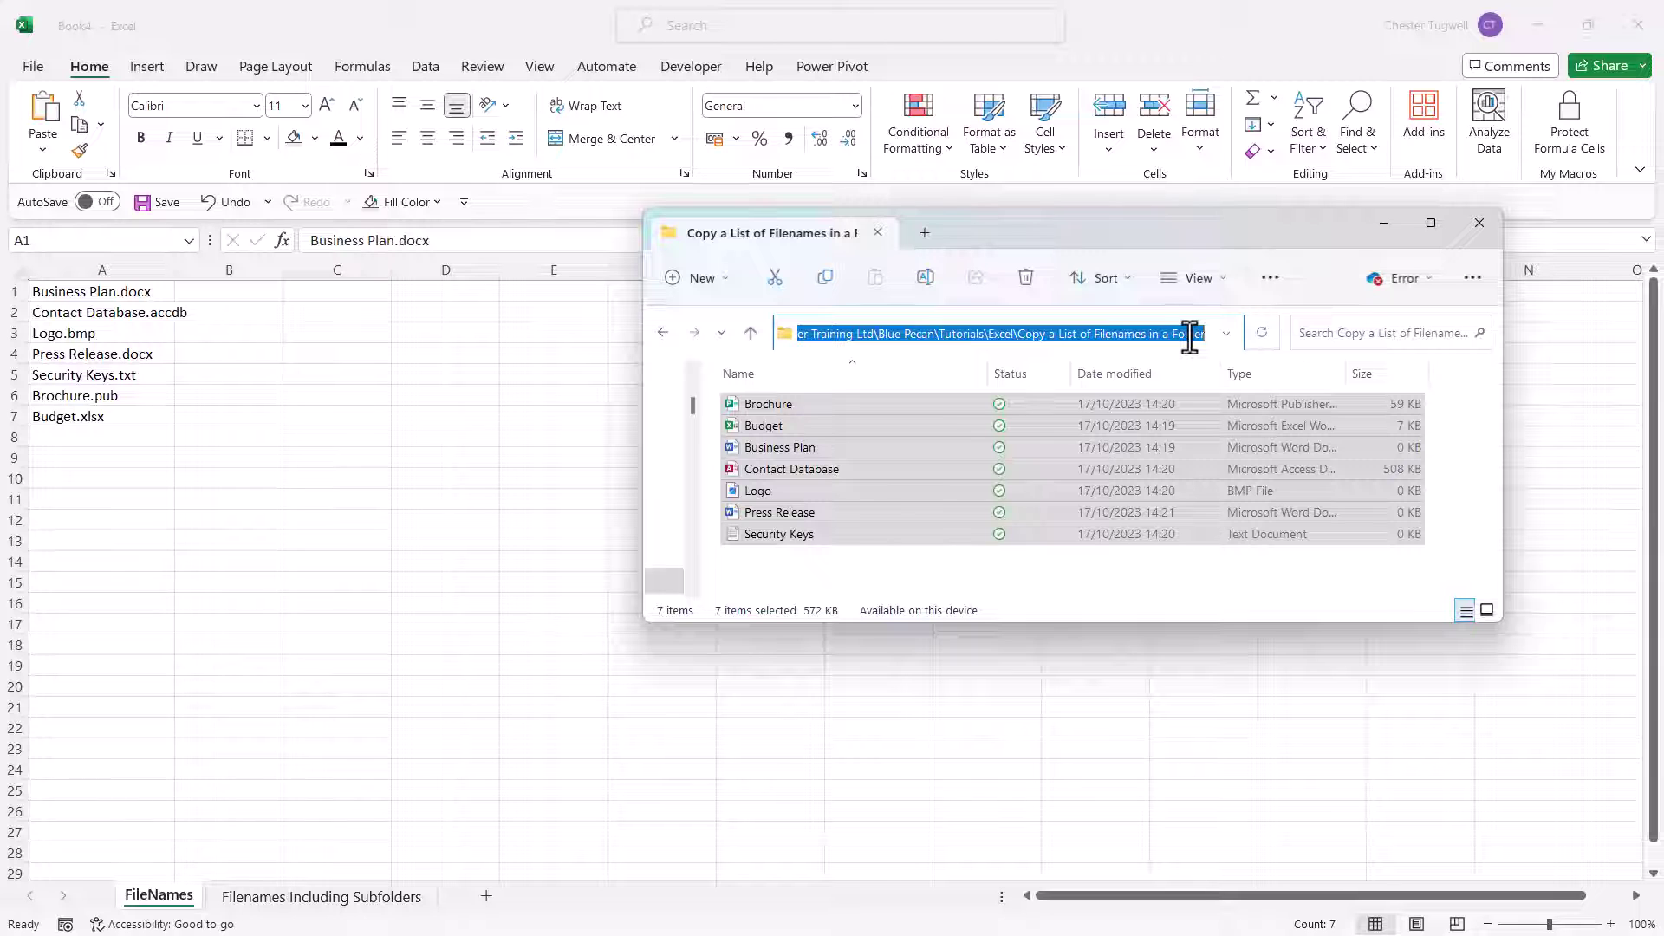
{"action": "key", "text": "ctrl+c"}
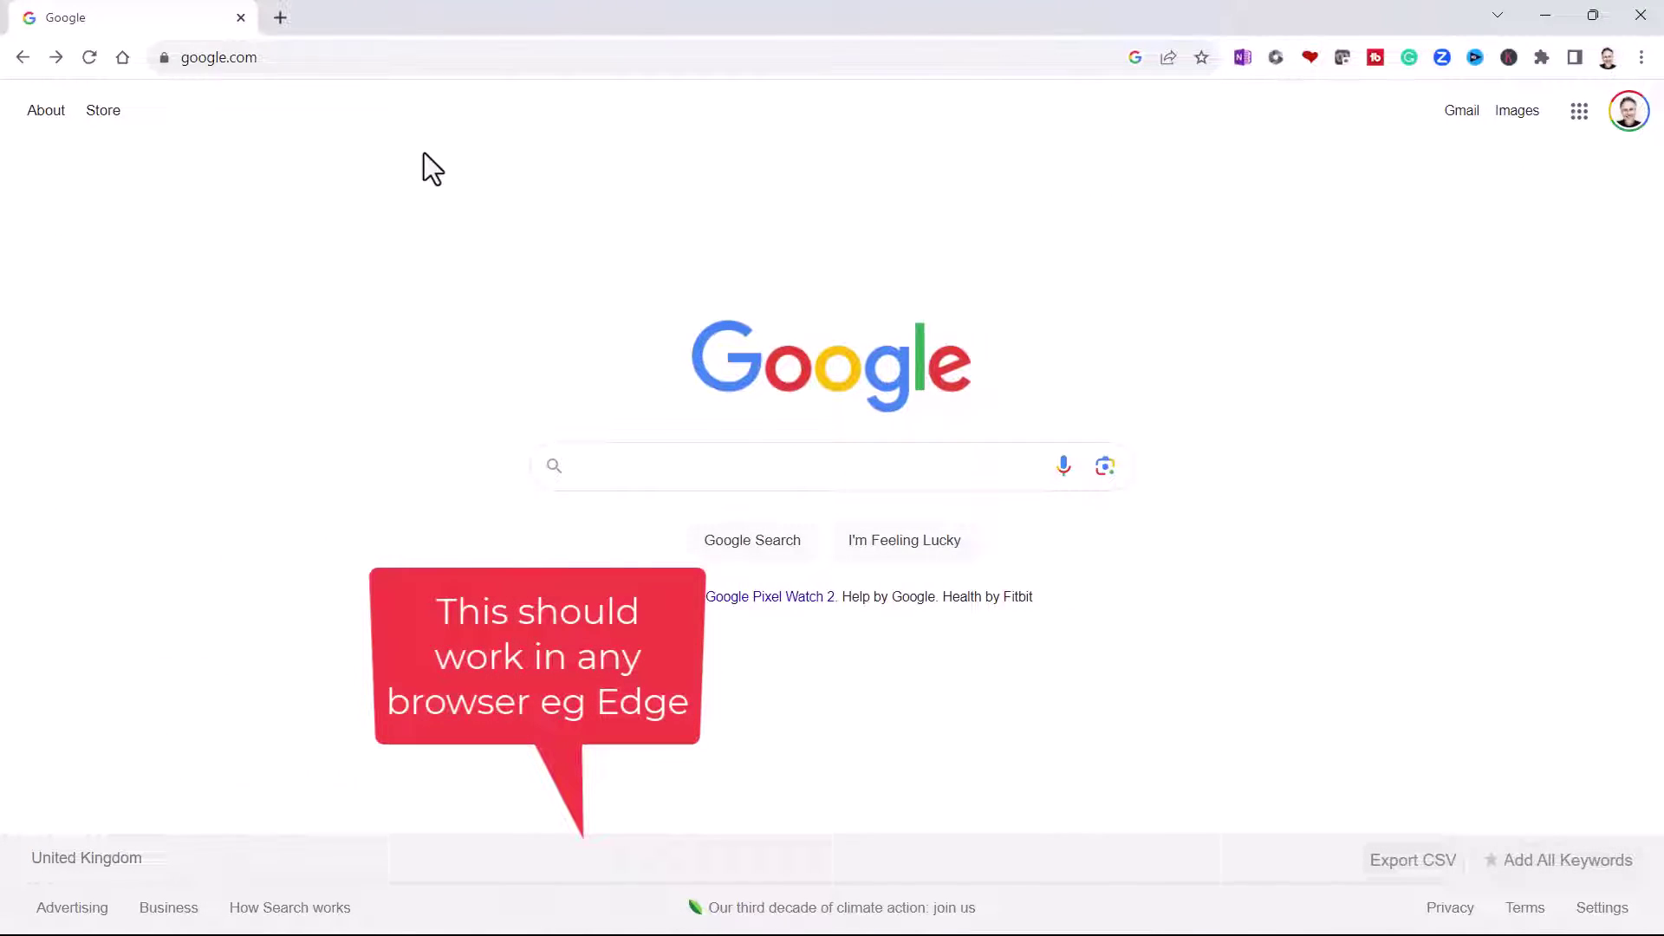
Open the folder path in Chrome as an index page and copy its file listing
{"action": "left_click", "coordinate": [270, 57]}
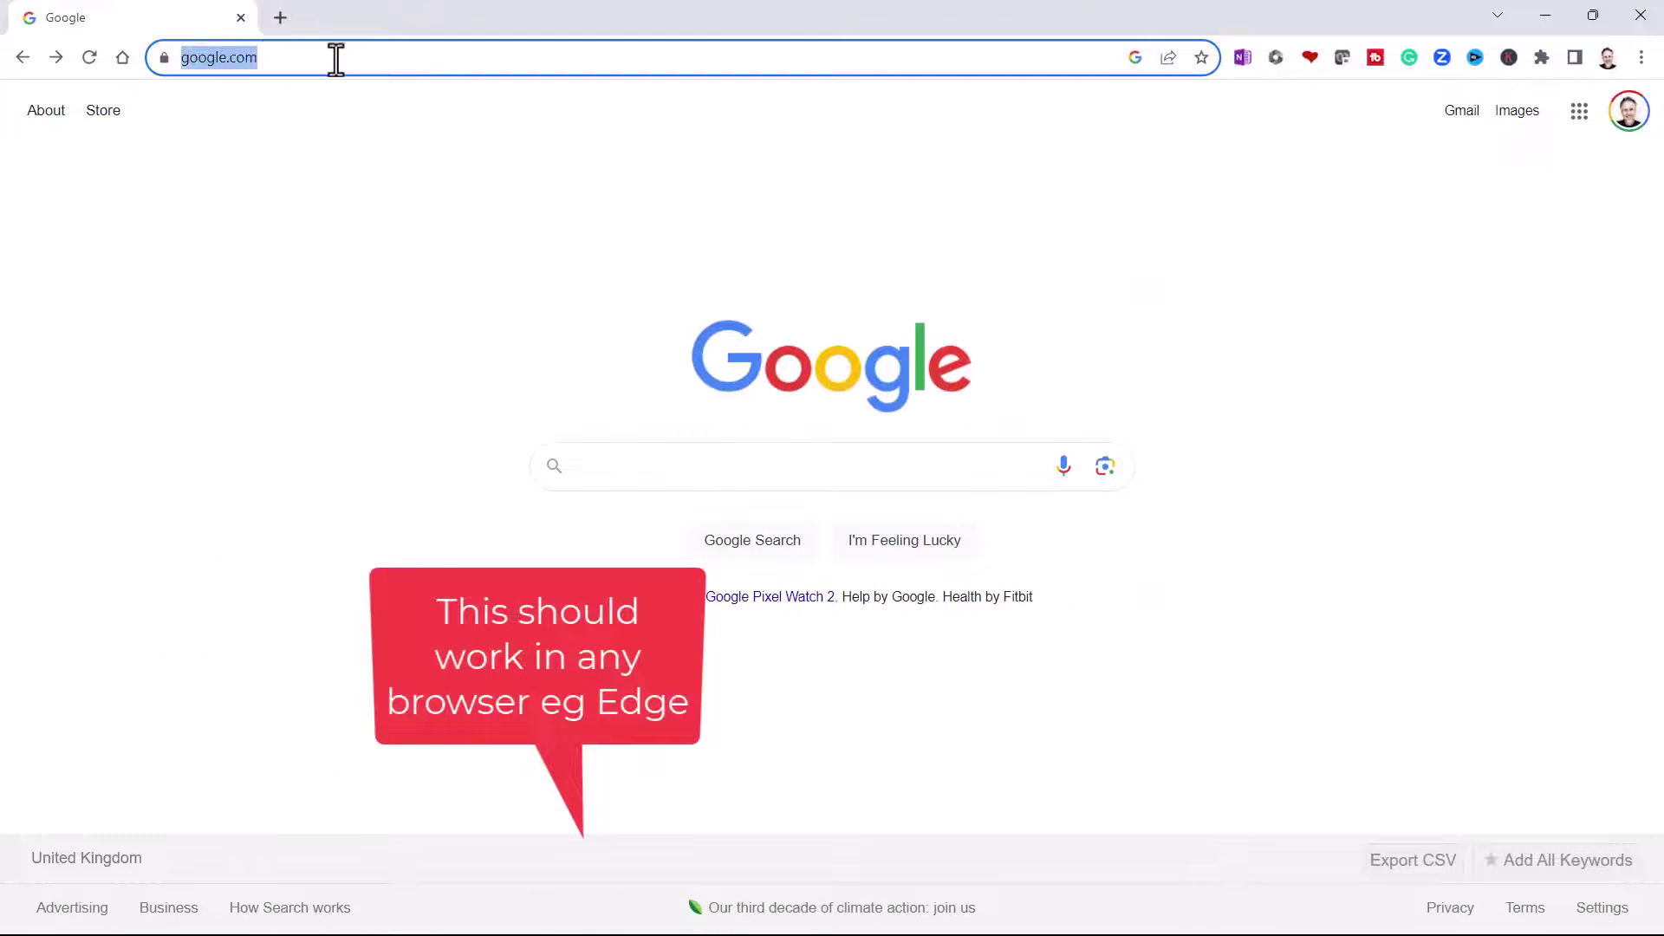
{"action": "key", "text": "ctrl+v"}
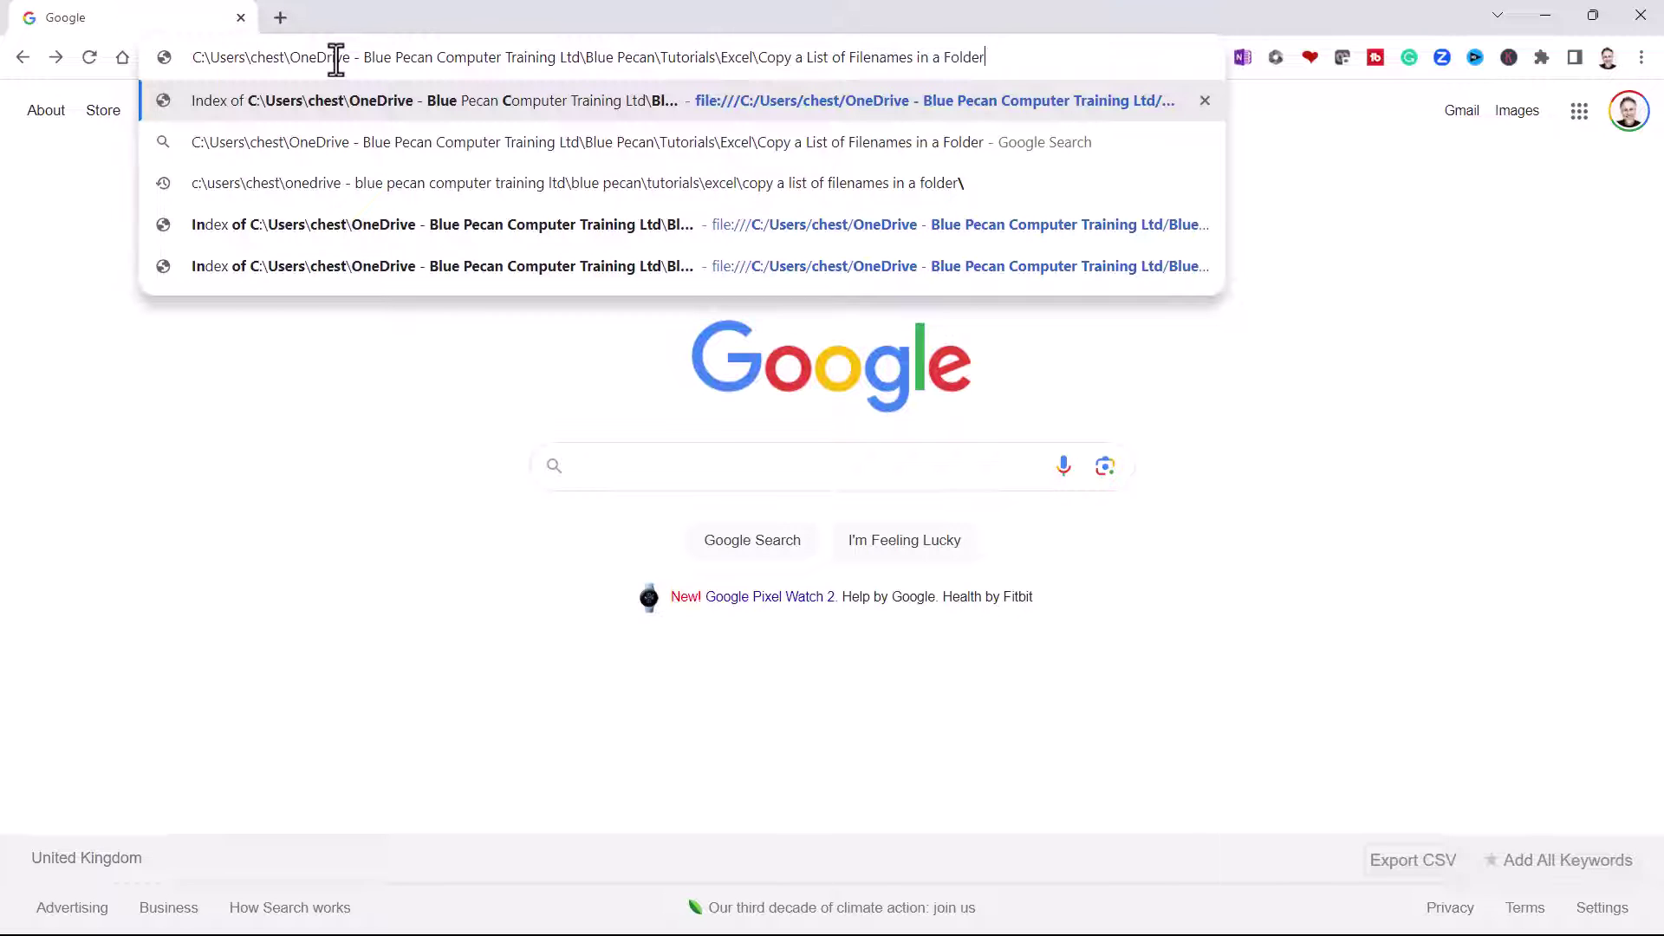
{"action": "key", "text": "Return"}
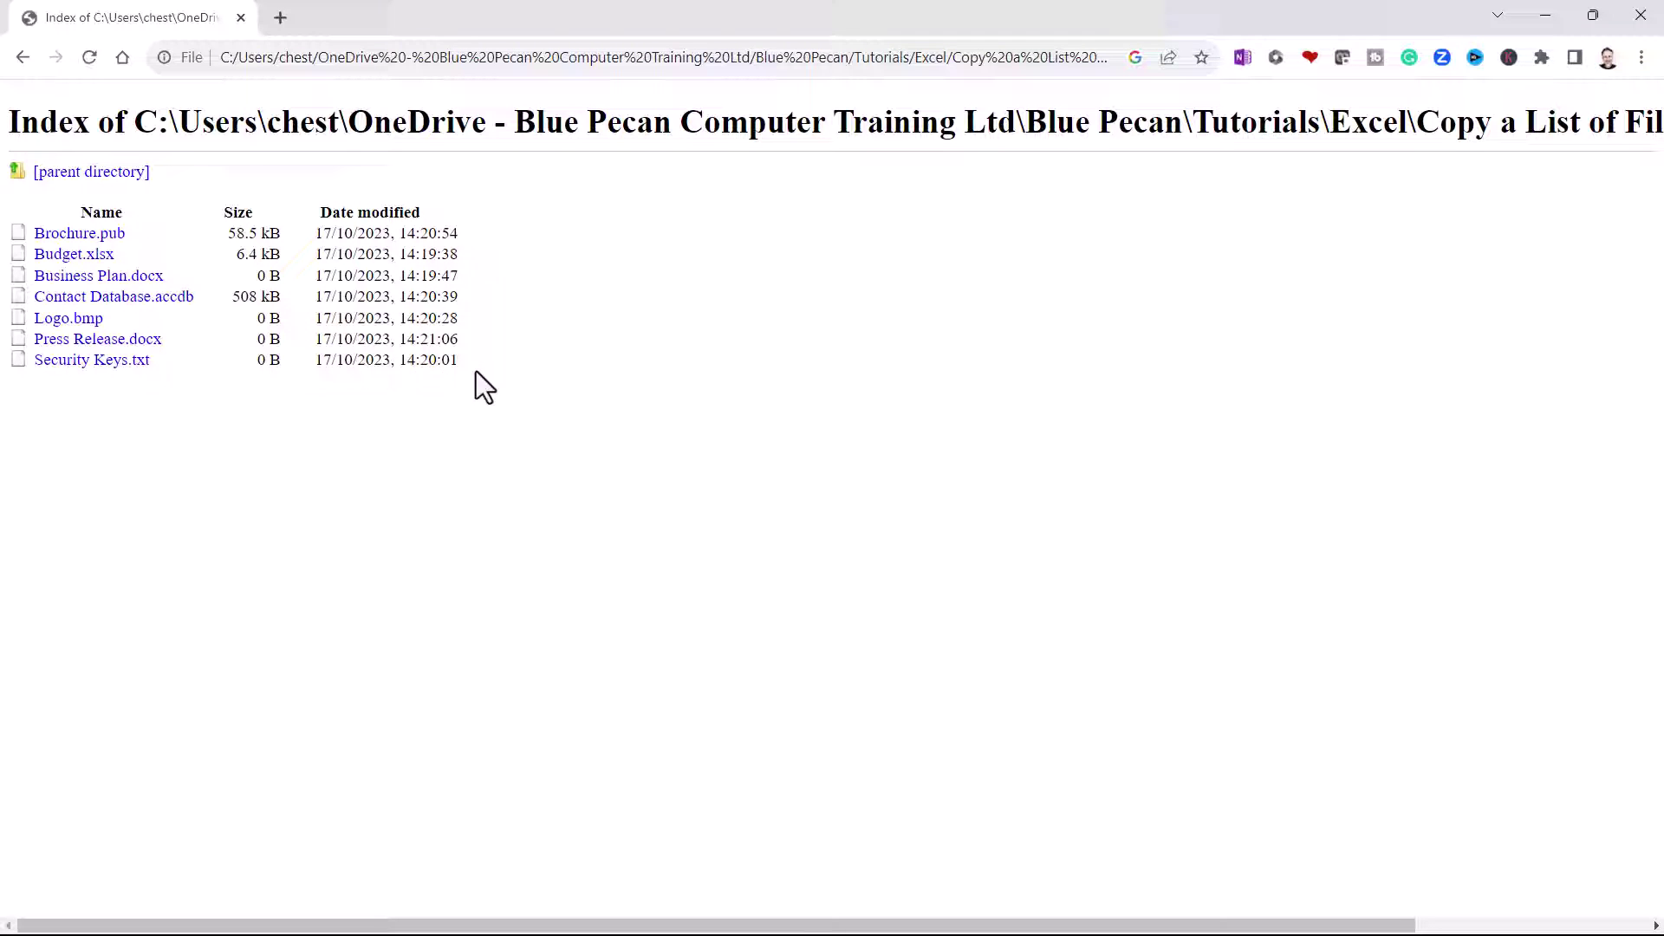
{"action": "left_click_drag", "start_coordinate": [475, 370], "coordinate": [54, 214]}
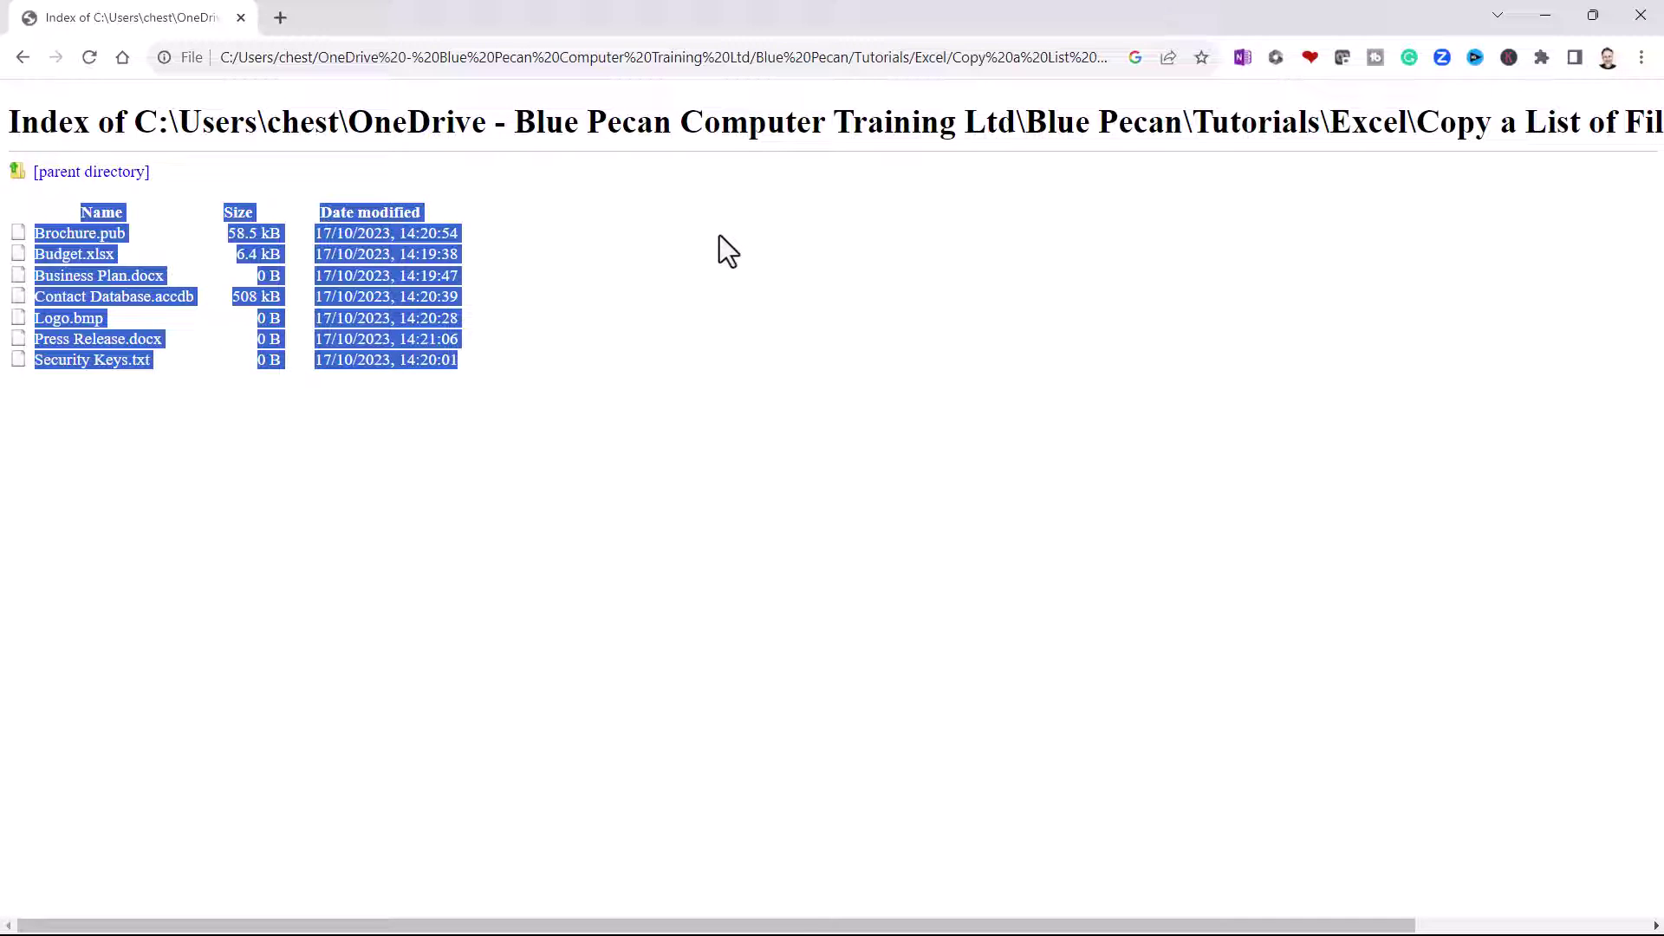
{"action": "key", "text": "ctrl+c"}
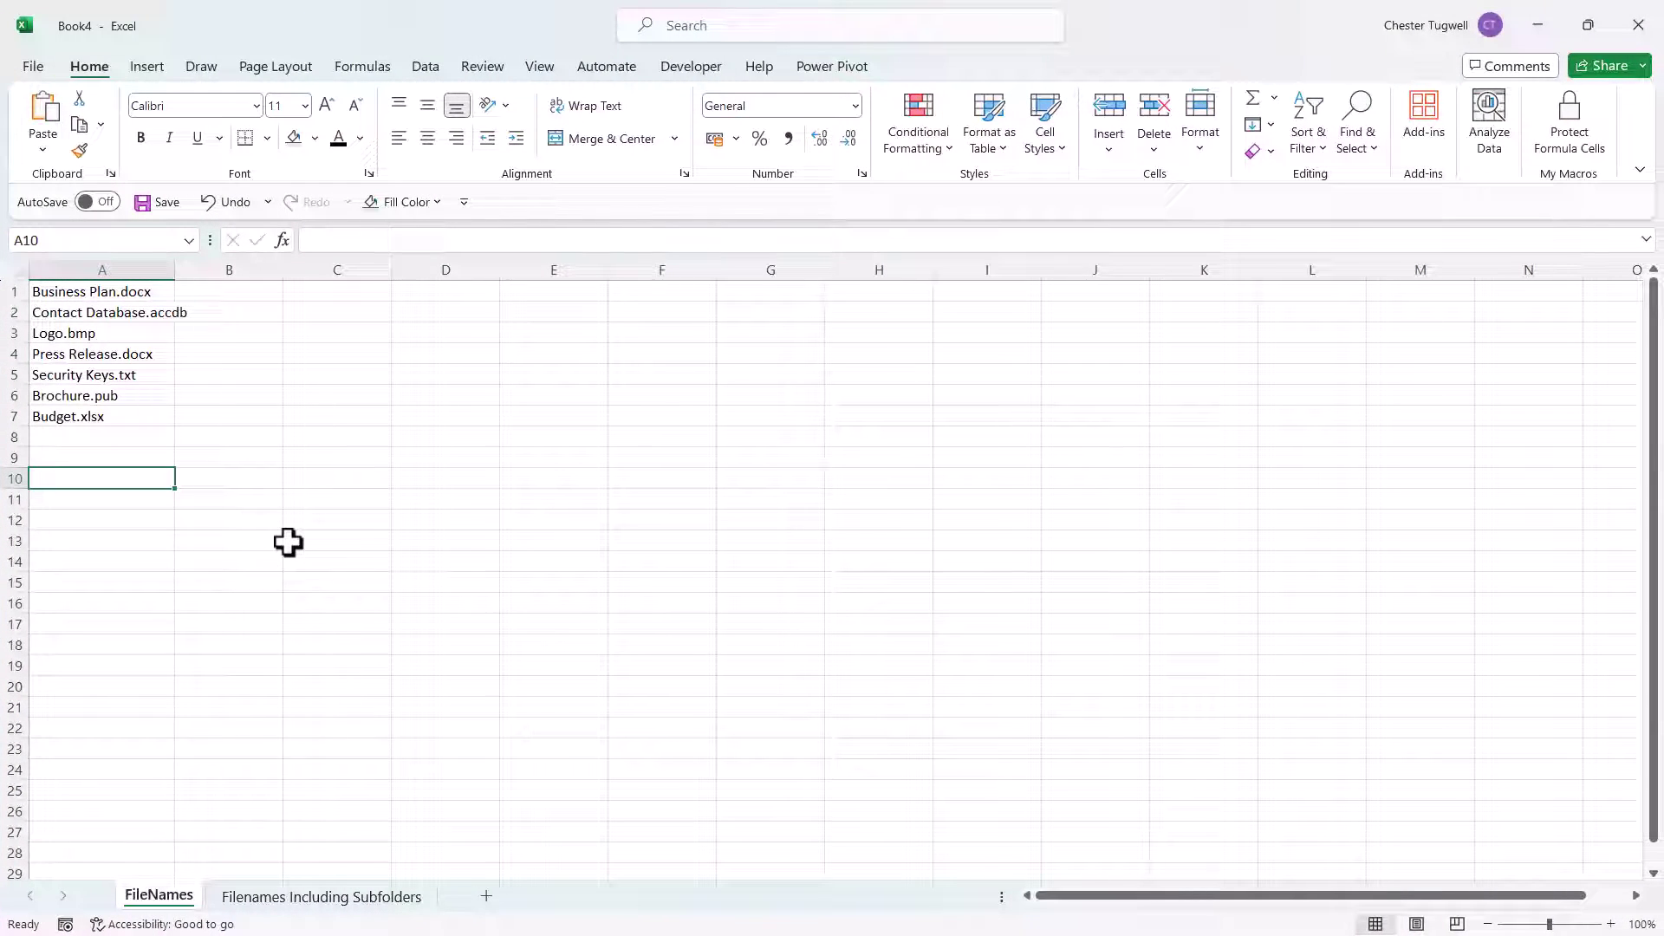
Paste the Name, Size, Date modified listing at A10, matching the sheet's formatting
{"action": "key", "text": "ctrl+z"}
{"action": "key", "text": "ctrl+v"}
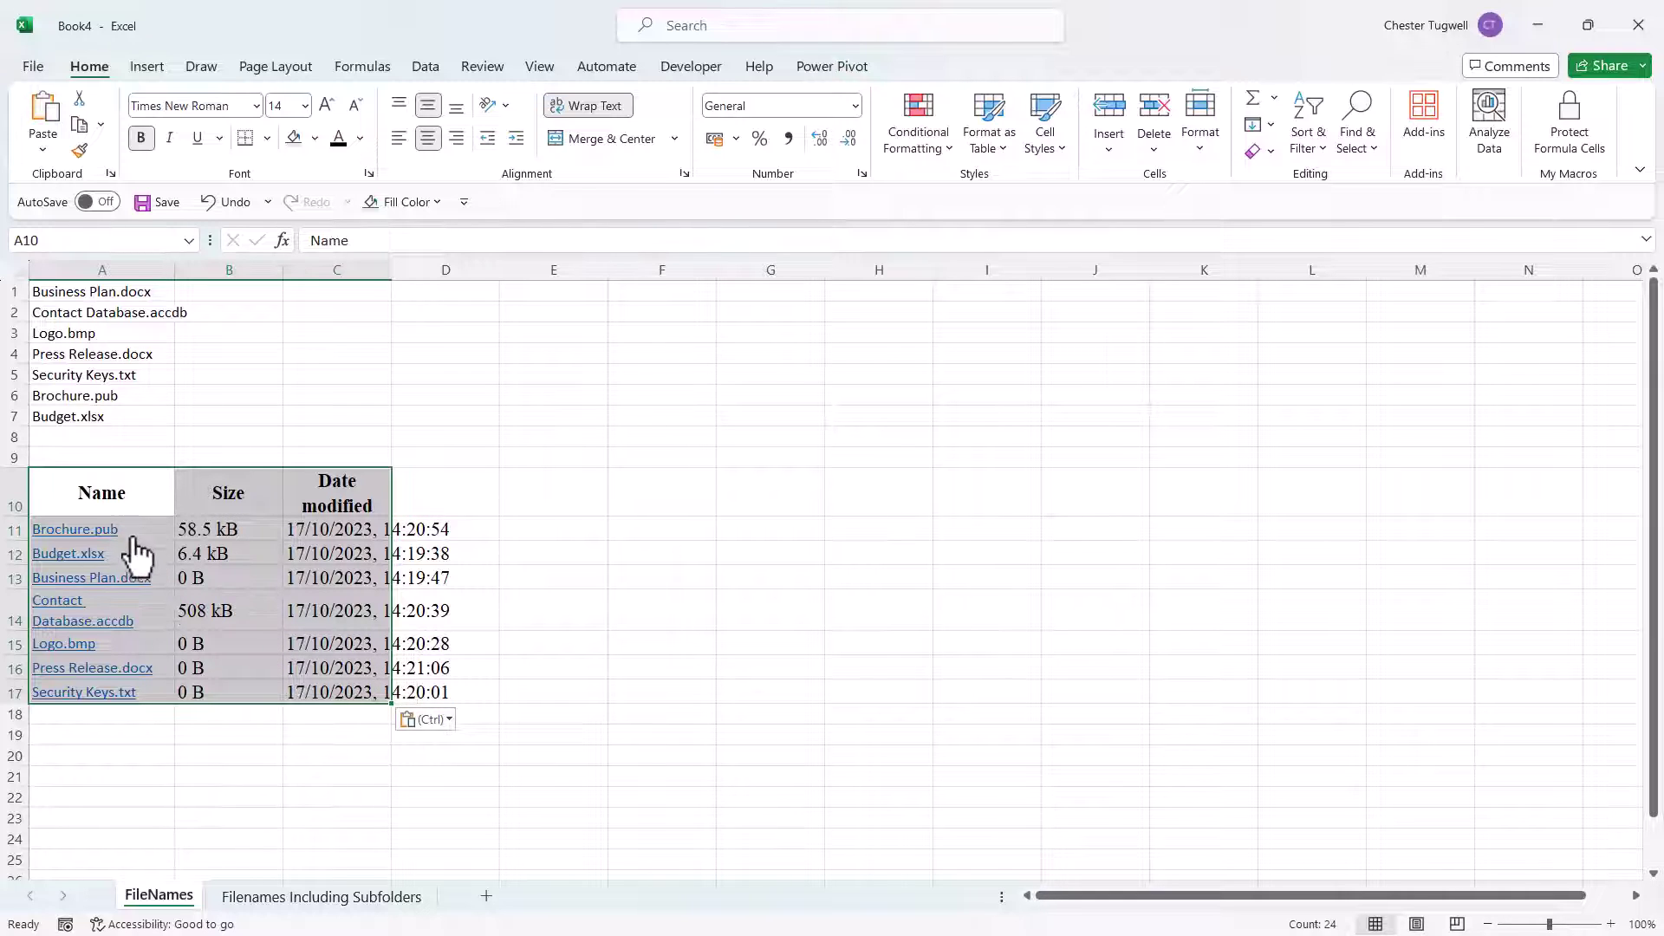
{"action": "left_click", "coordinate": [446, 721]}
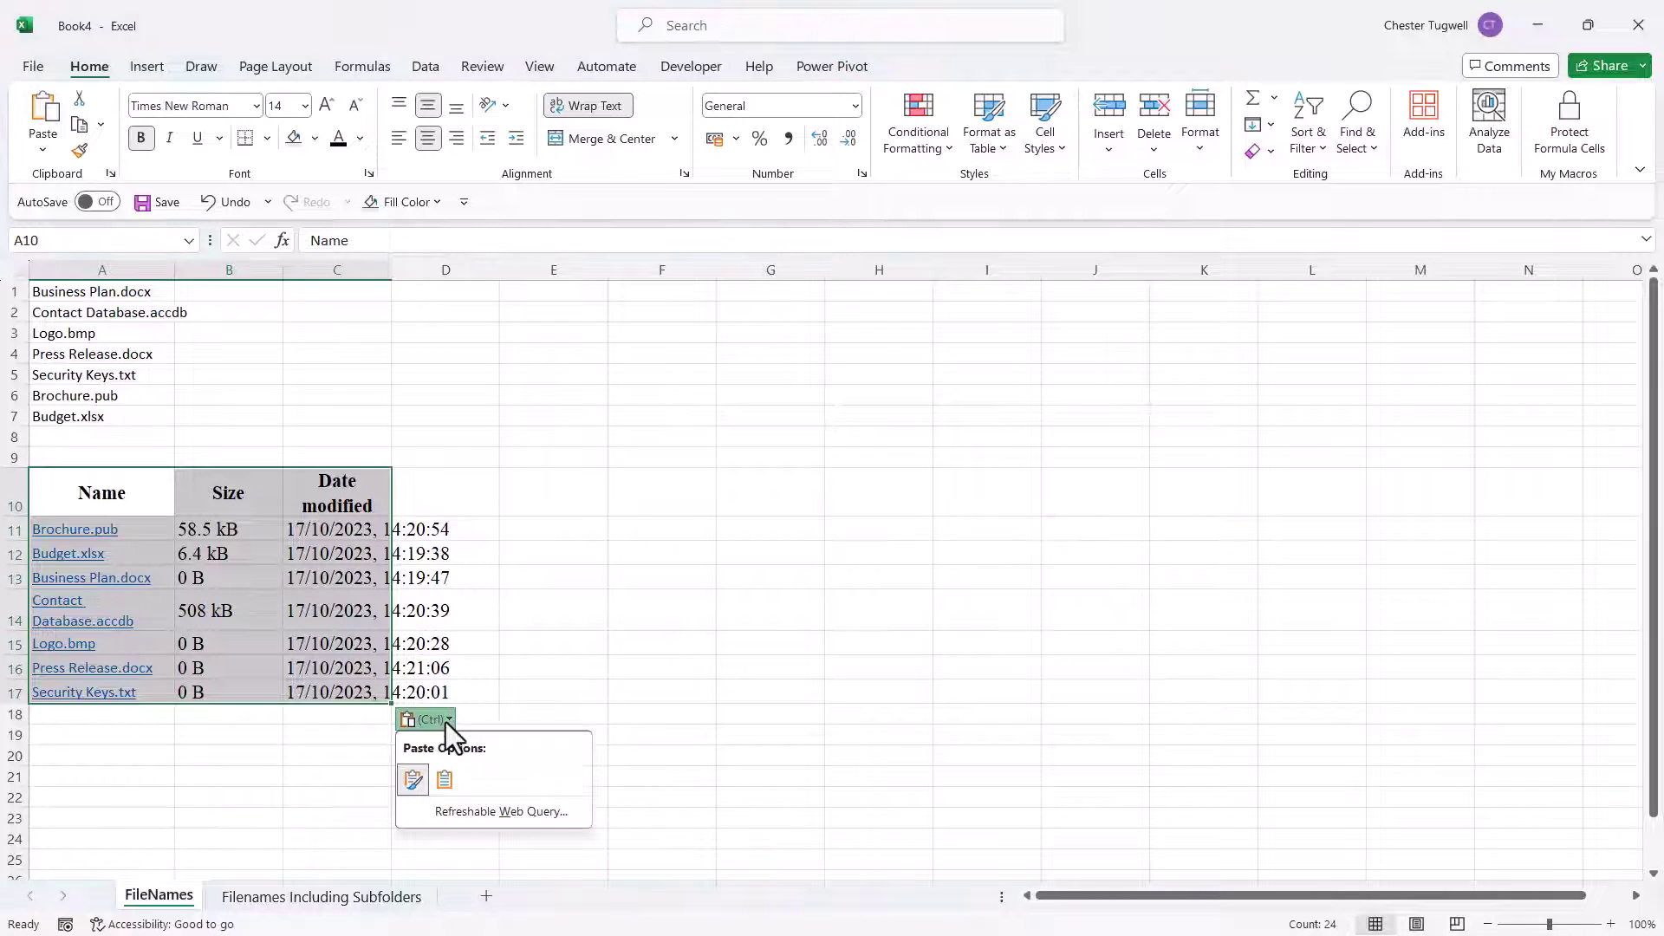
{"action": "left_click", "coordinate": [447, 784]}
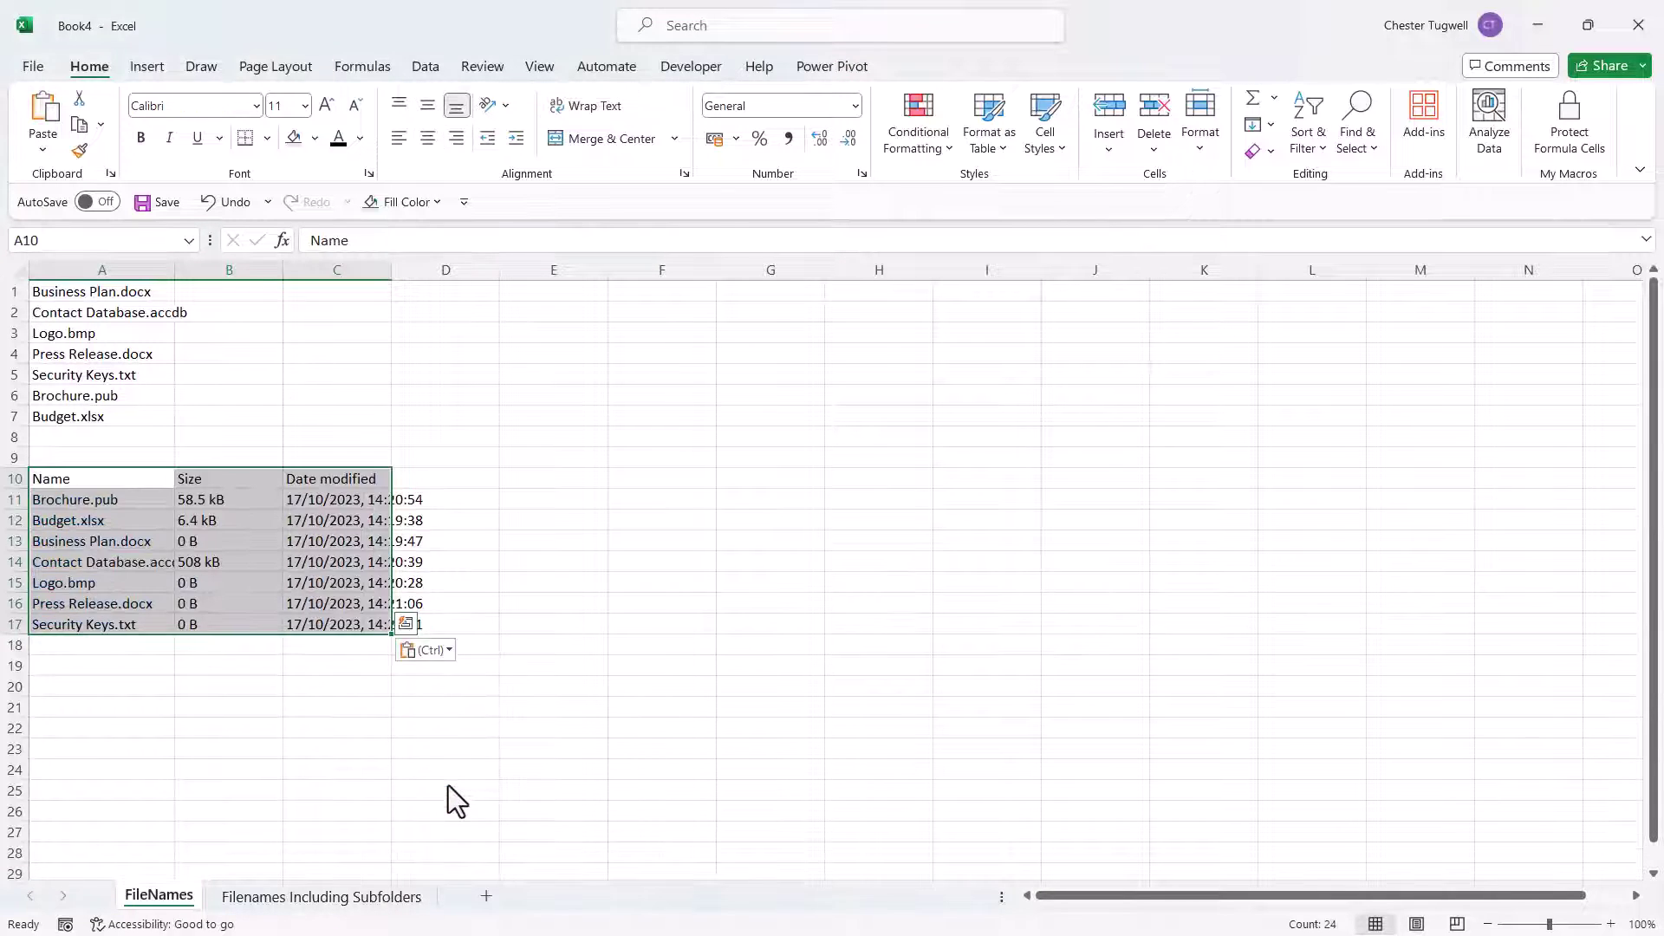
Delete columns B to D holding the file sizes and dates
{"action": "left_click", "coordinate": [220, 500]}
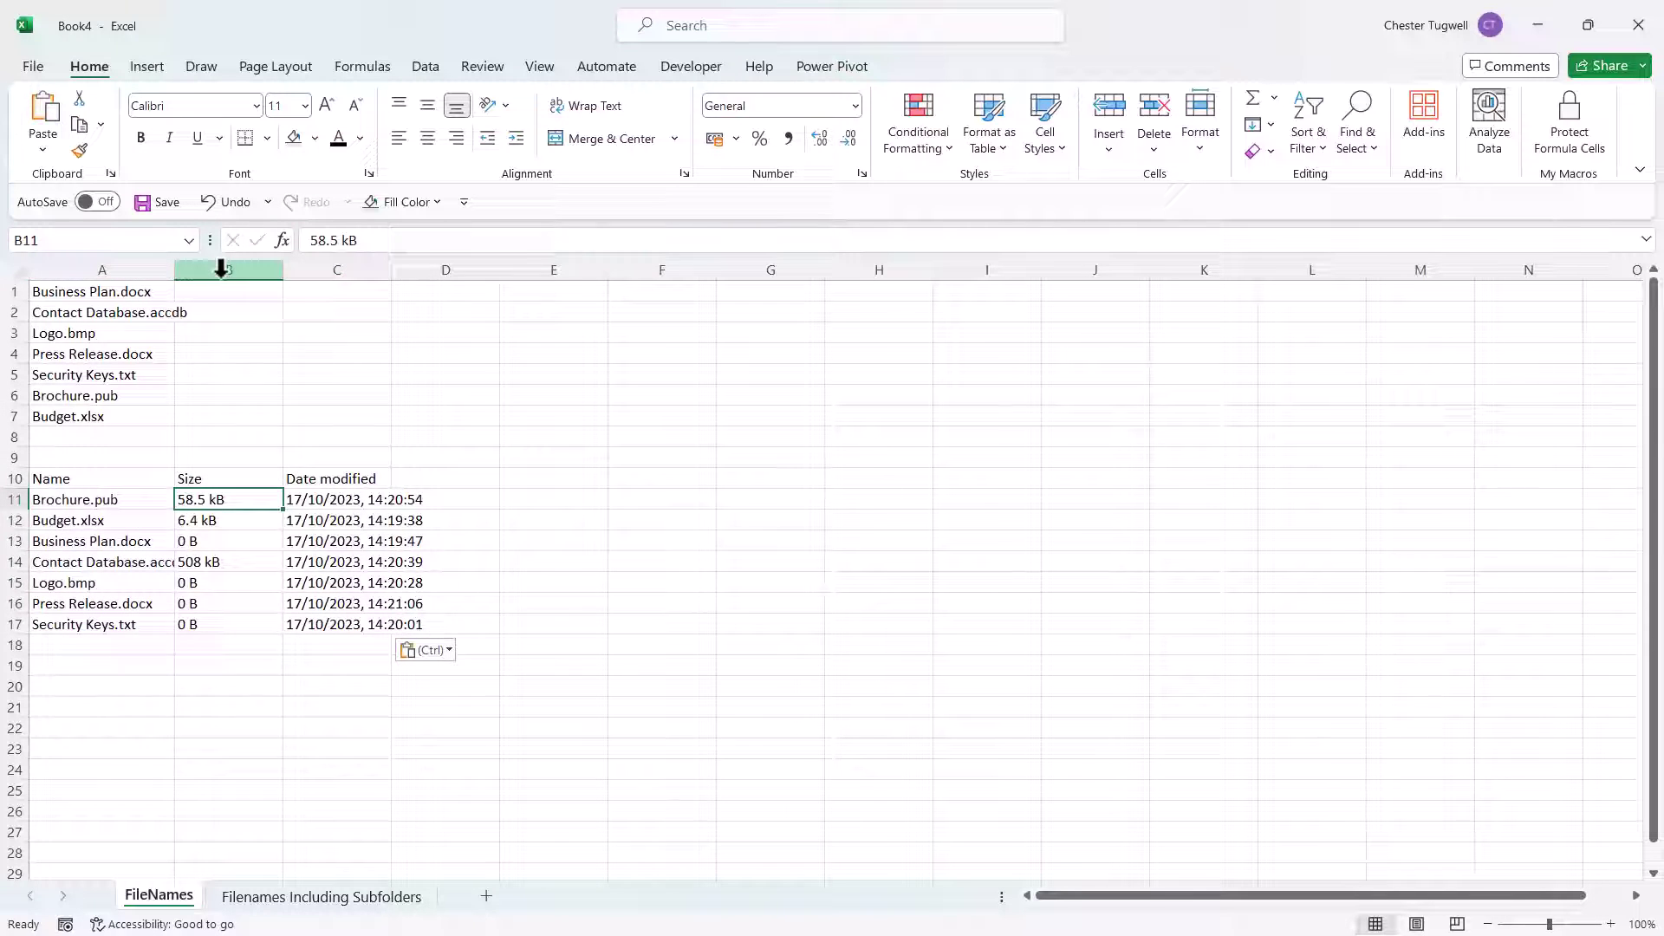
{"action": "left_click_drag", "start_coordinate": [225, 270], "coordinate": [401, 278]}
{"action": "right_click", "coordinate": [311, 336]}
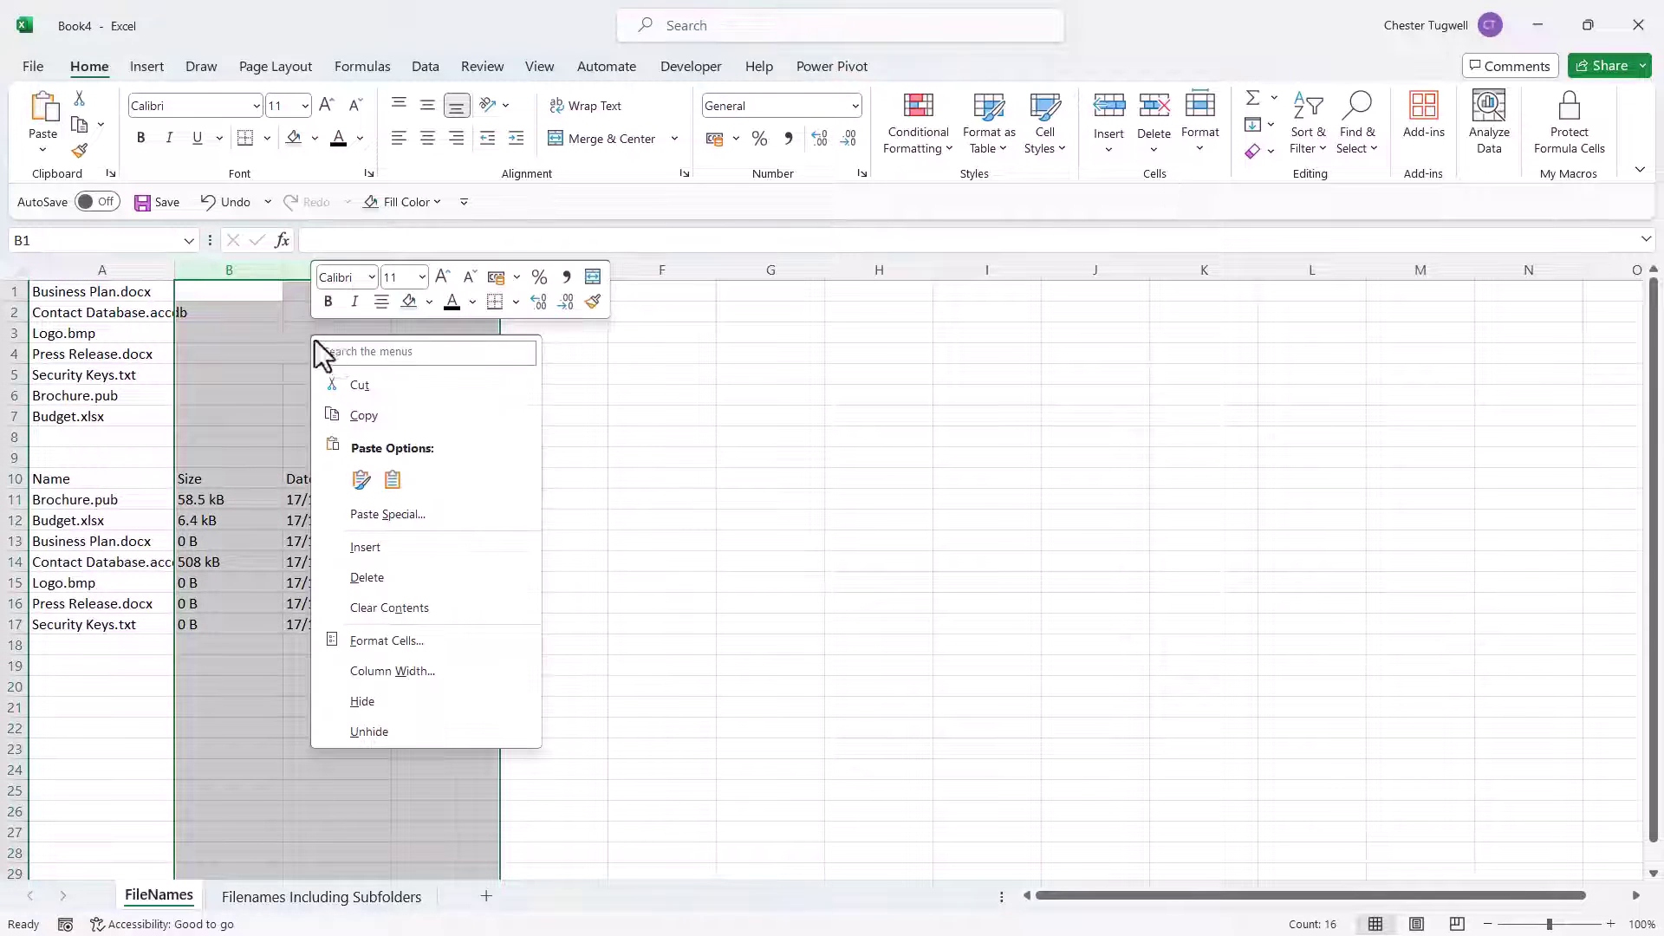
{"action": "left_click", "coordinate": [355, 578]}
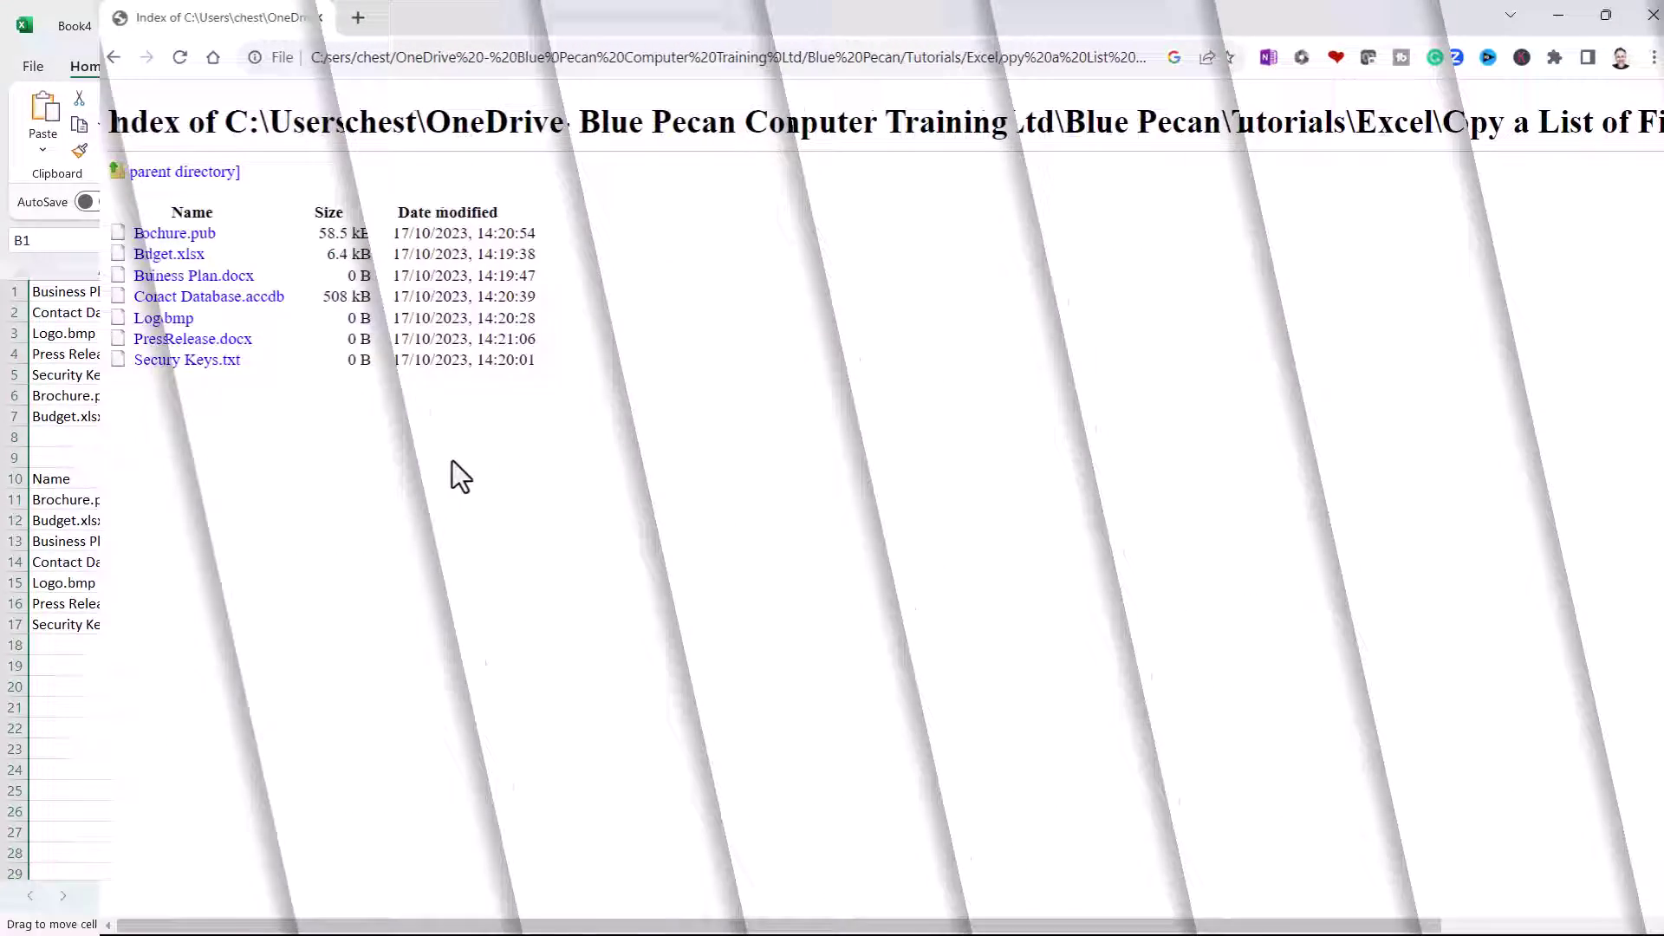
Select the whole file table in Chrome and paste it into Excel cell D2
{"action": "left_click_drag", "start_coordinate": [519, 376], "coordinate": [41, 234]}
{"action": "left_click", "coordinate": [477, 351]}
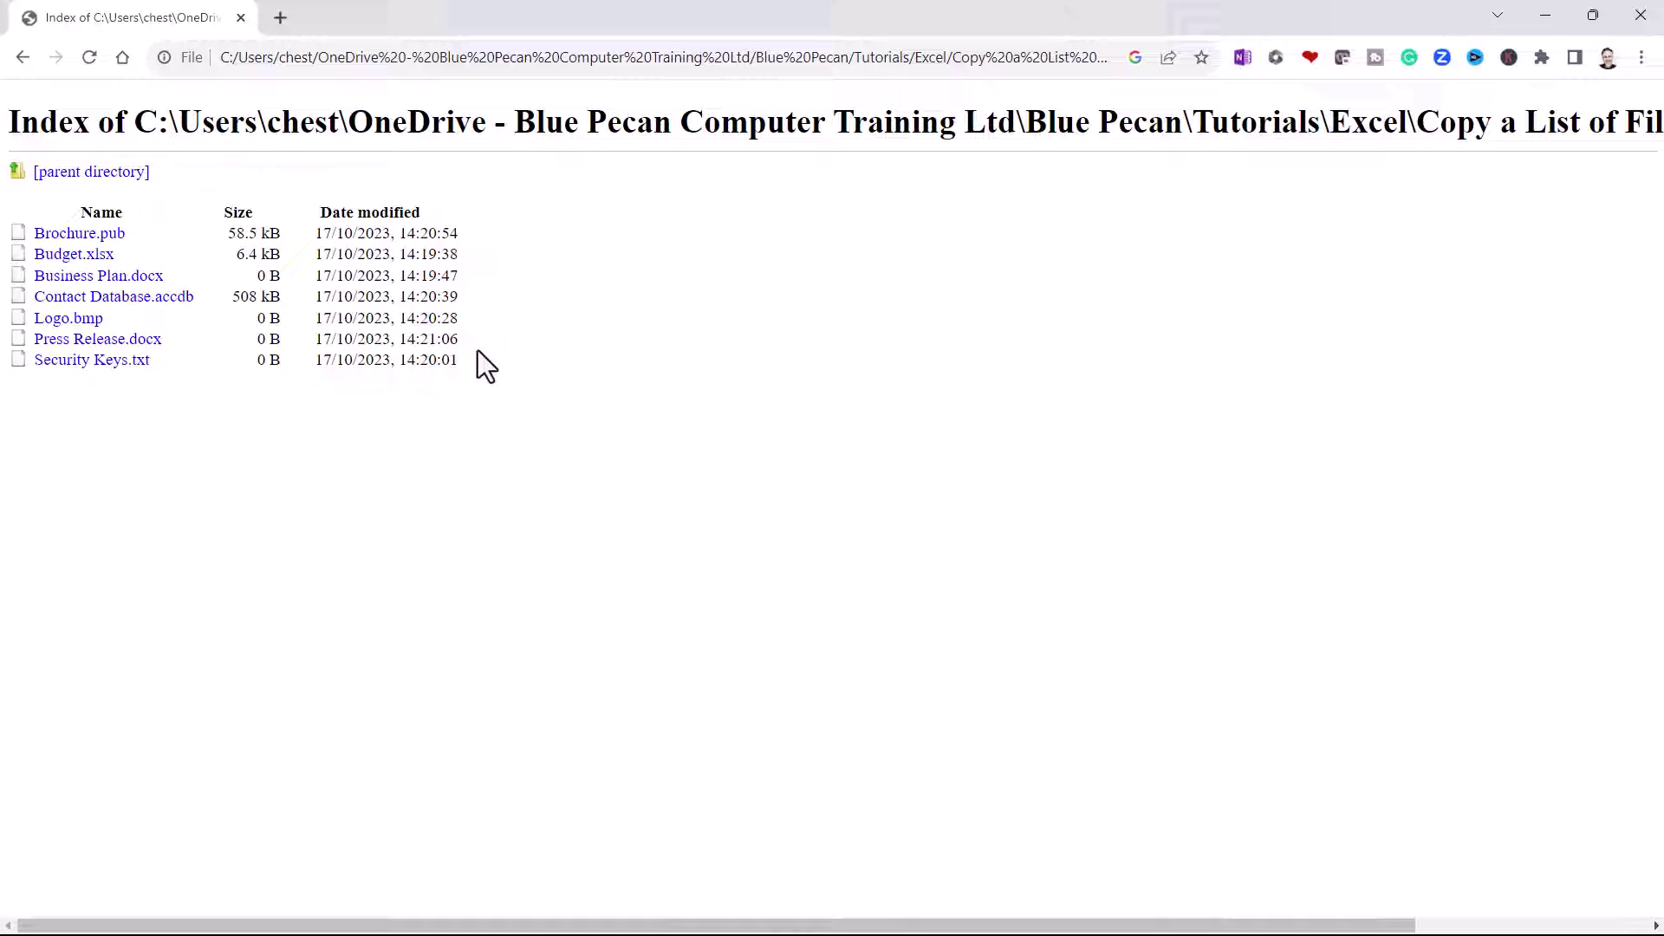
{"action": "left_click_drag", "start_coordinate": [356, 329], "coordinate": [83, 226]}
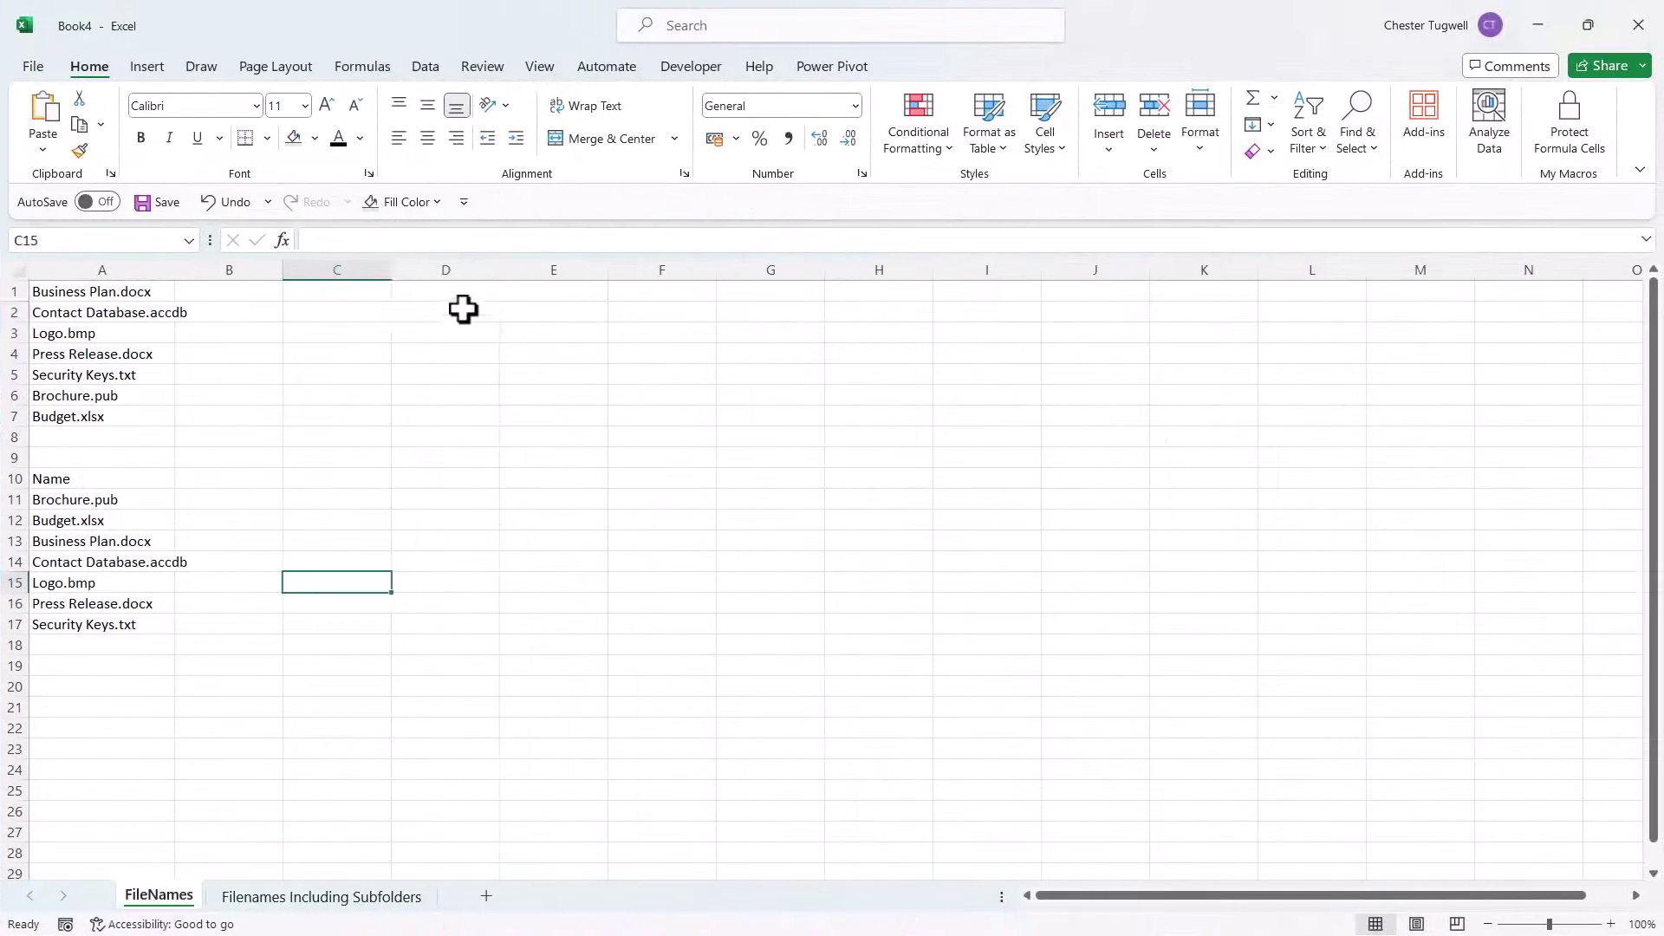
{"action": "left_click", "coordinate": [465, 312]}
{"action": "key", "text": "ctrl+v"}
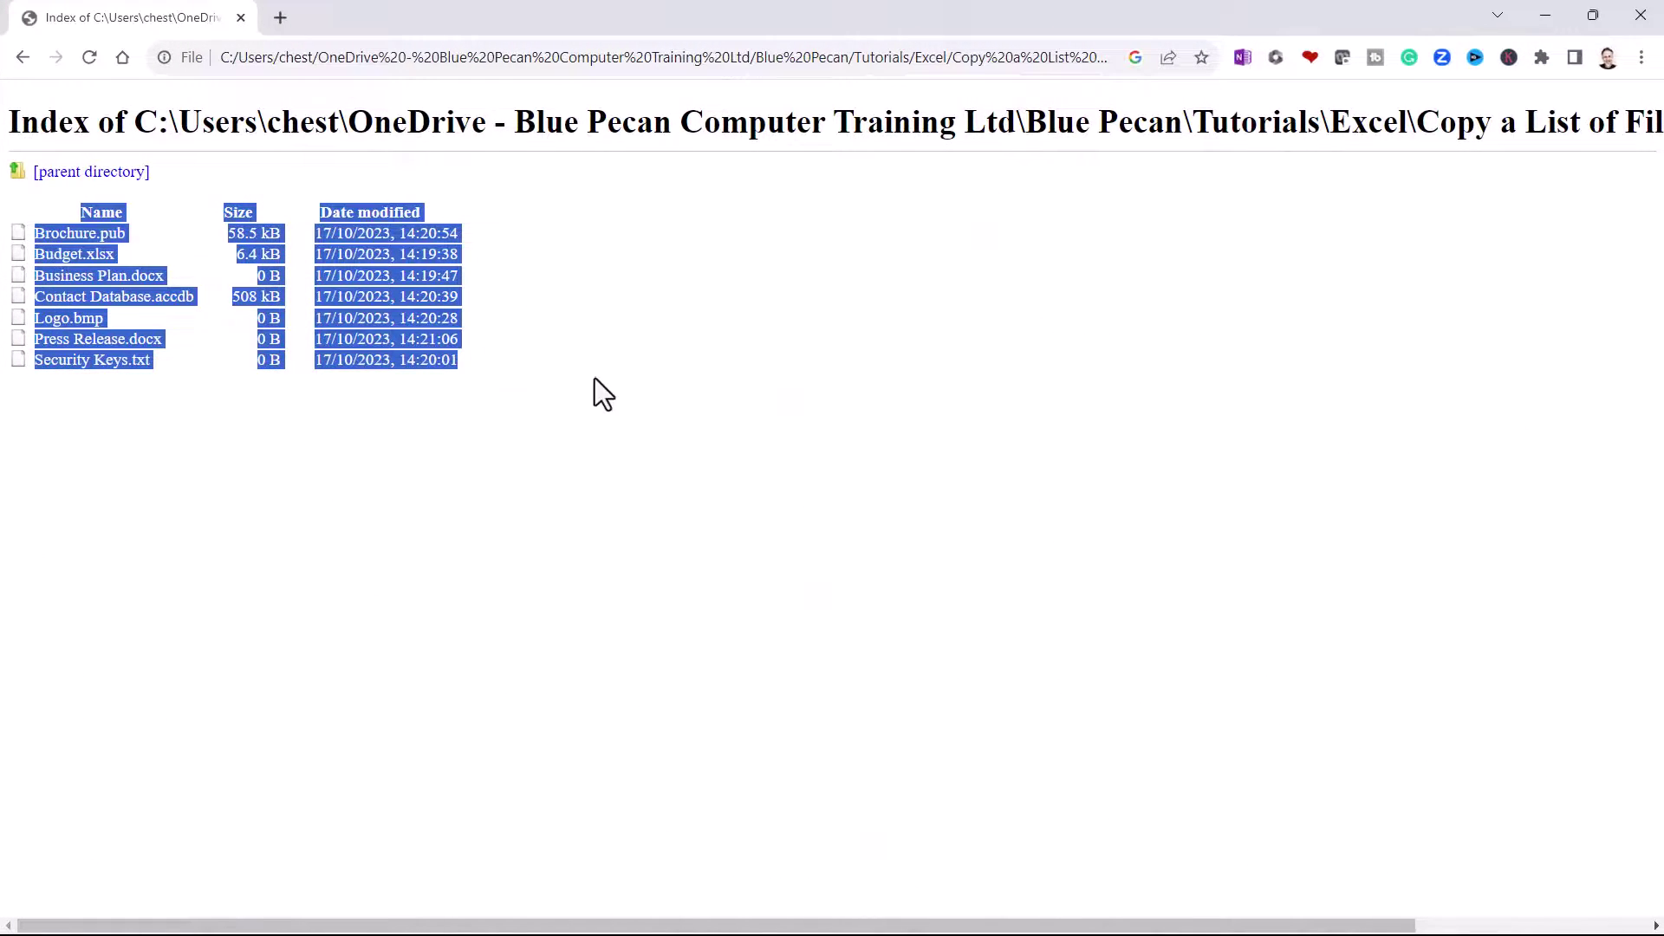
{"action": "left_click", "coordinate": [495, 393]}
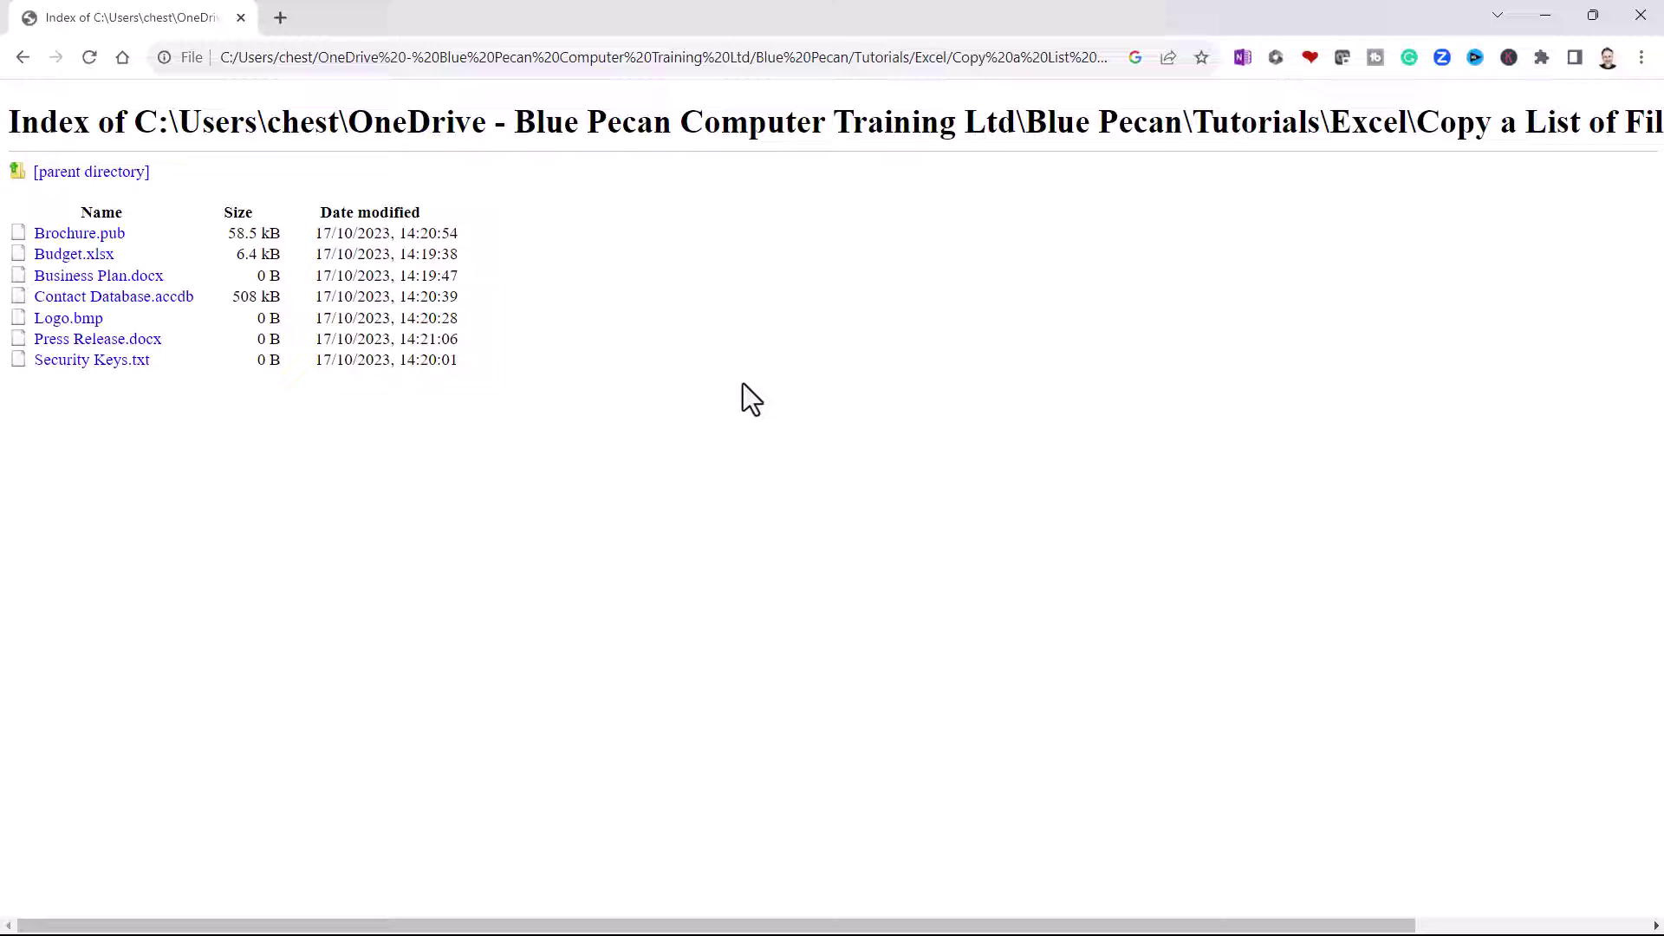
Paste the entire Chrome index page into Excel at D7 with Match Destination Formatting
{"action": "key", "text": "ctrl+a"}
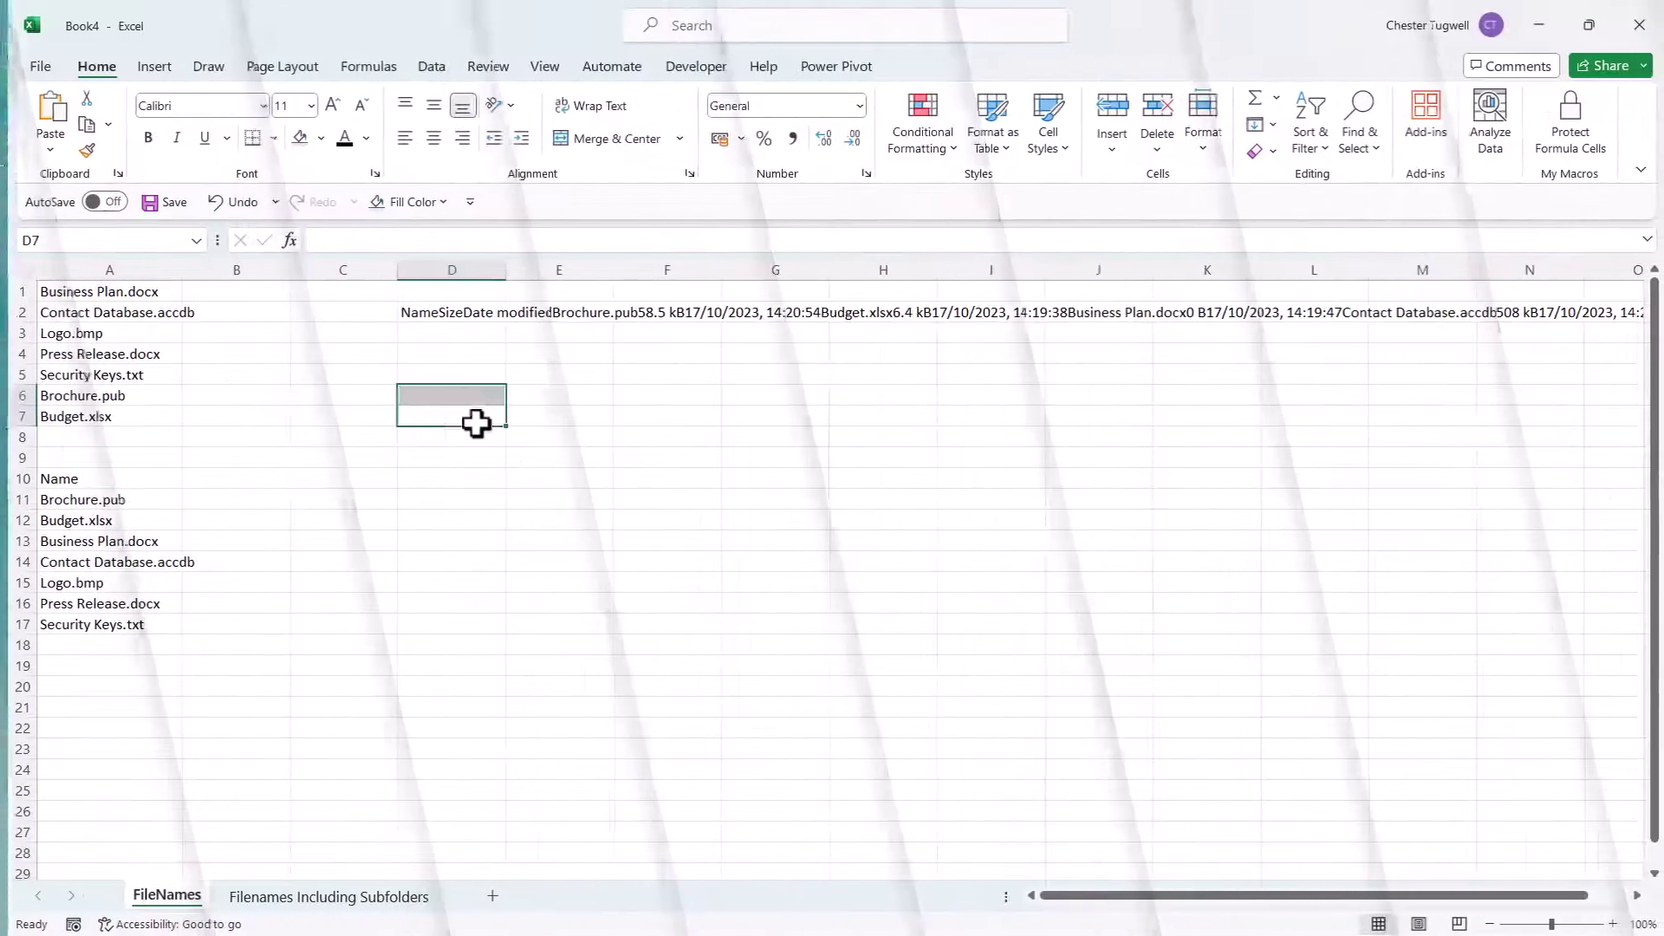
{"action": "left_click", "coordinate": [442, 420]}
{"action": "key", "text": "ctrl+v"}
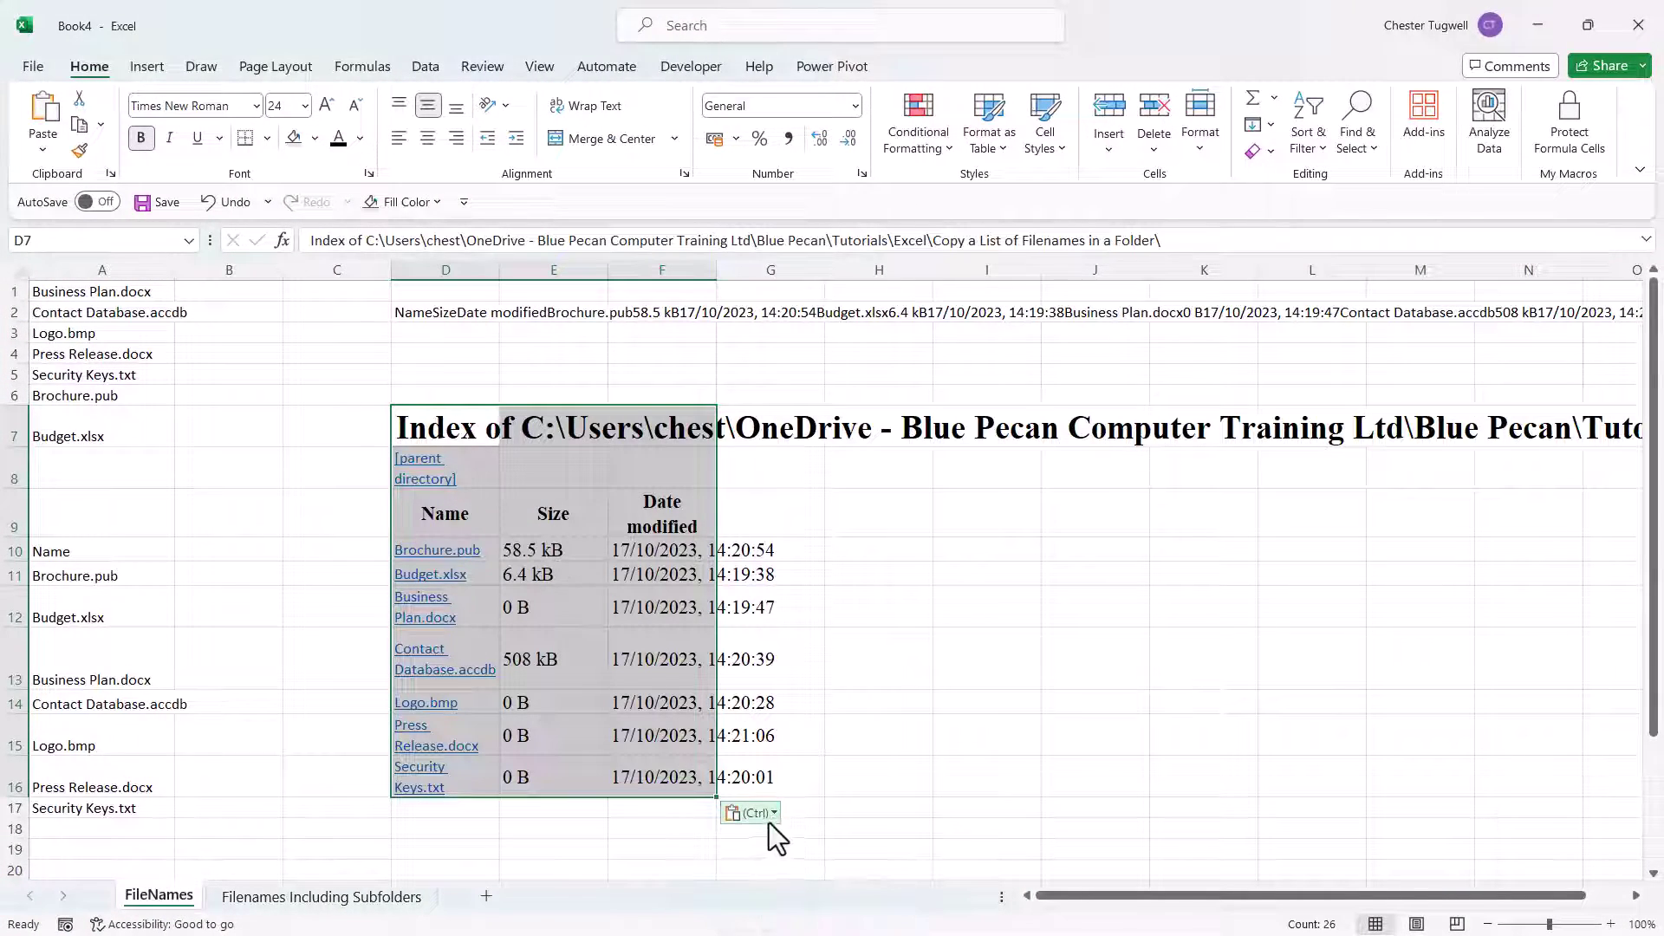
{"action": "left_click", "coordinate": [766, 876]}
Clear the index heading and parent directory rows, then select the size and date values
{"action": "left_click_drag", "start_coordinate": [436, 408], "coordinate": [1226, 433]}
{"action": "key", "text": "Delete"}
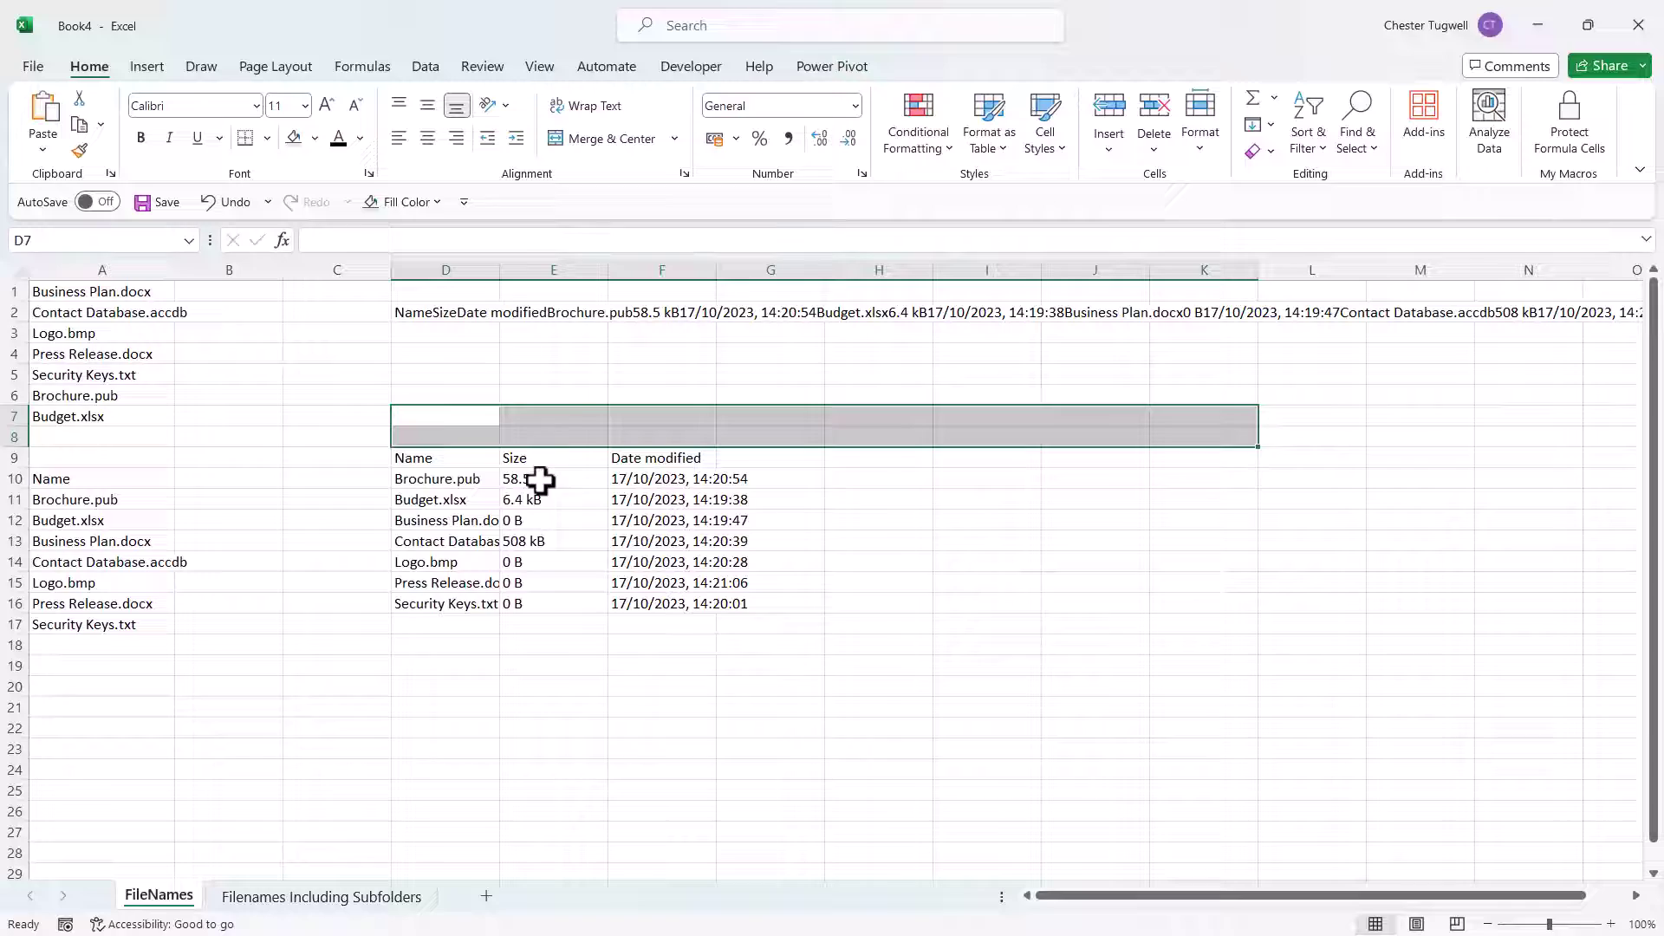
{"action": "left_click_drag", "start_coordinate": [546, 395], "coordinate": [756, 602]}
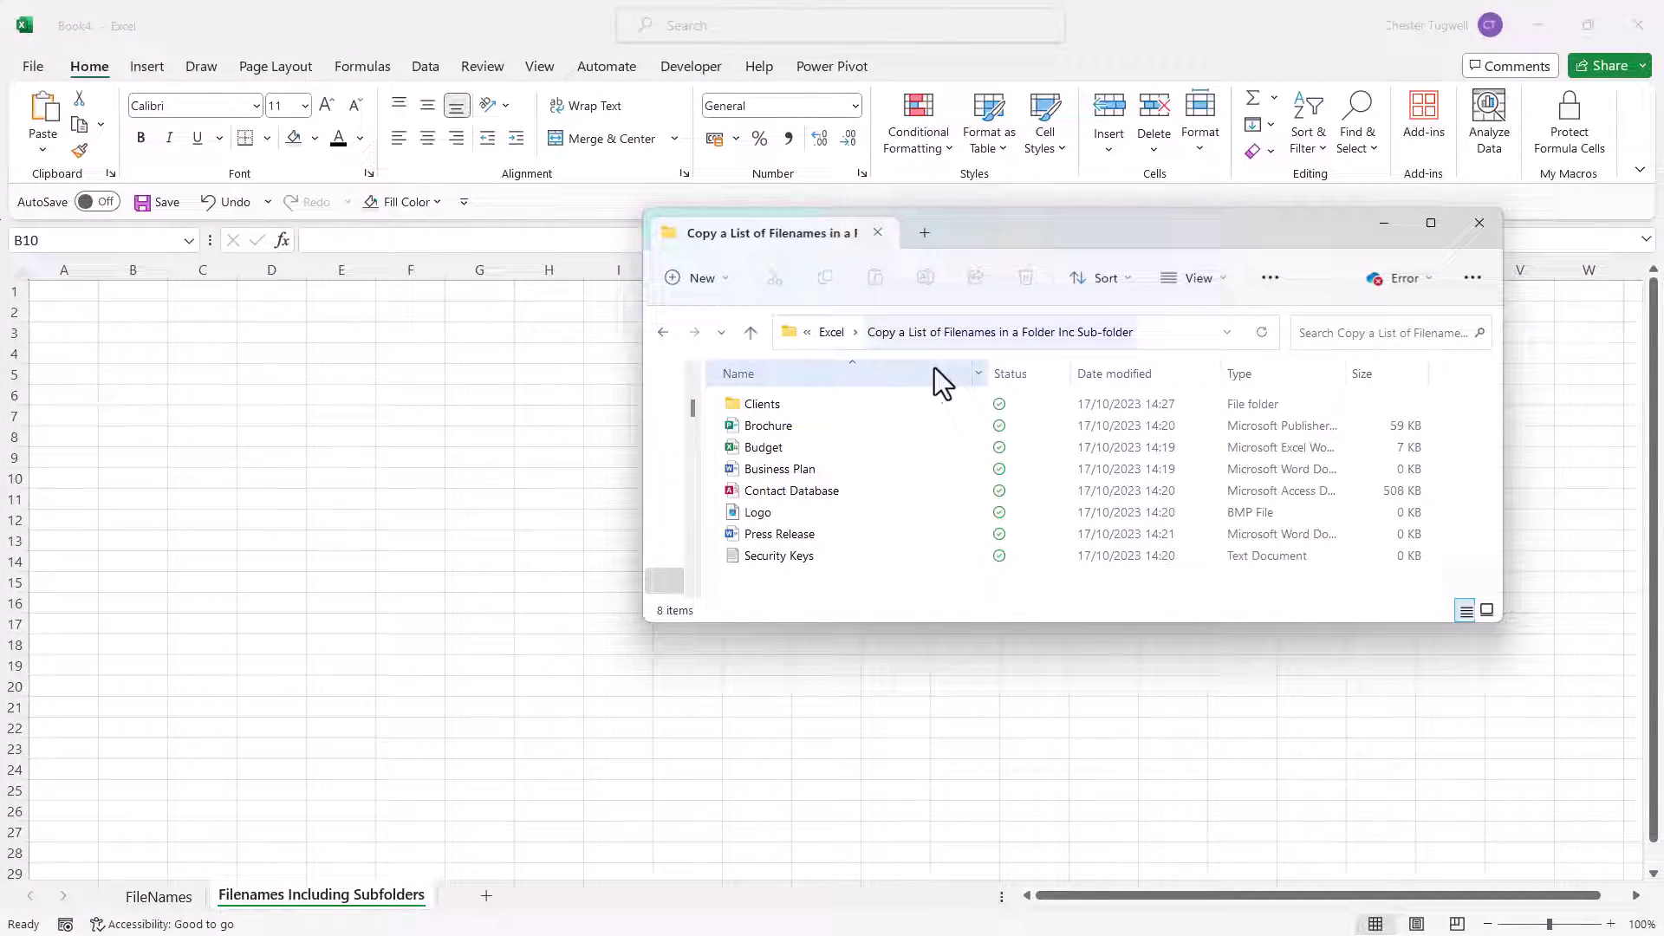
Search the folder for '.' to list all items, including the Clients subfolder's files
{"action": "double_click", "coordinate": [772, 407]}
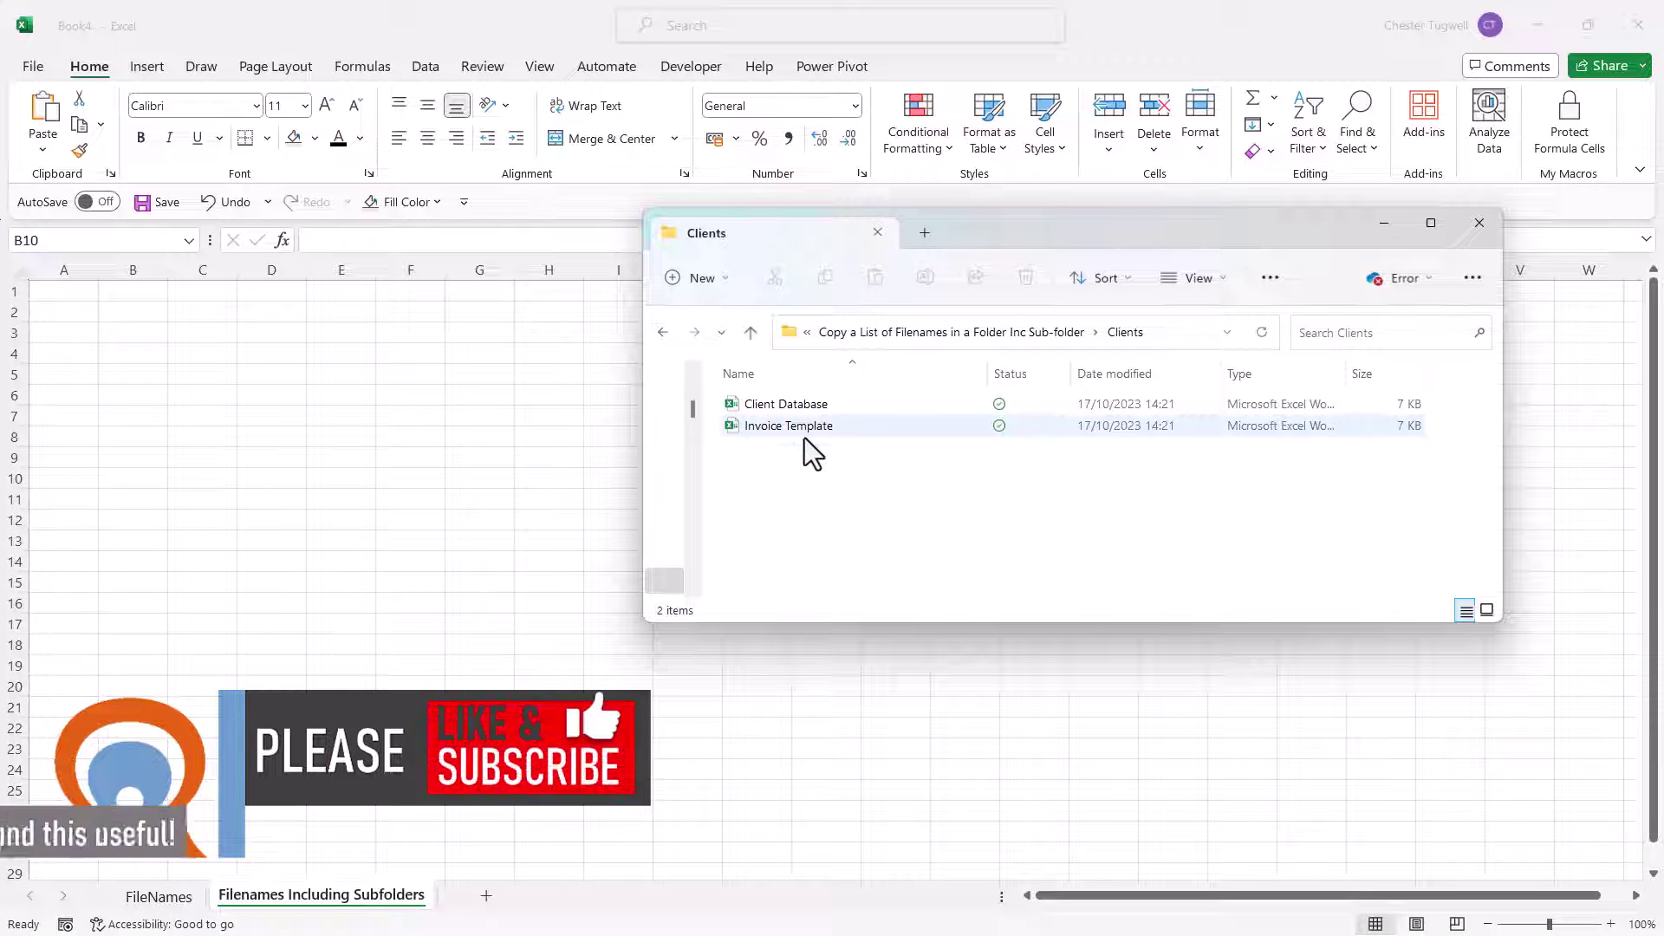
{"action": "left_click", "coordinate": [752, 338]}
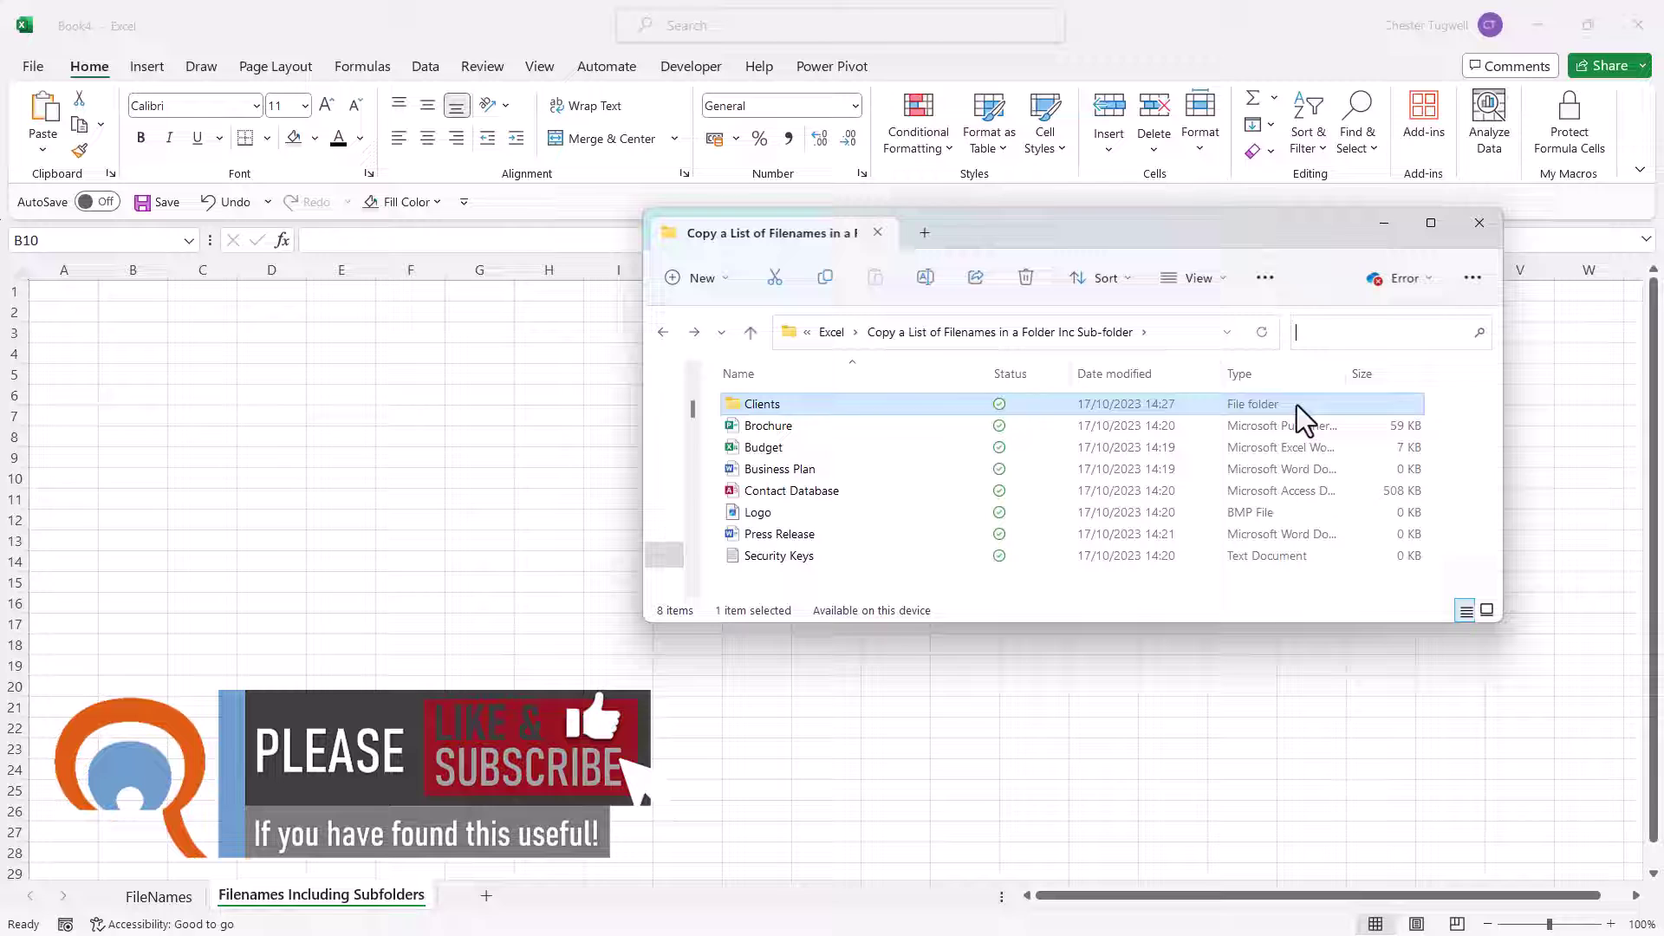
{"action": "left_click", "coordinate": [1333, 328]}
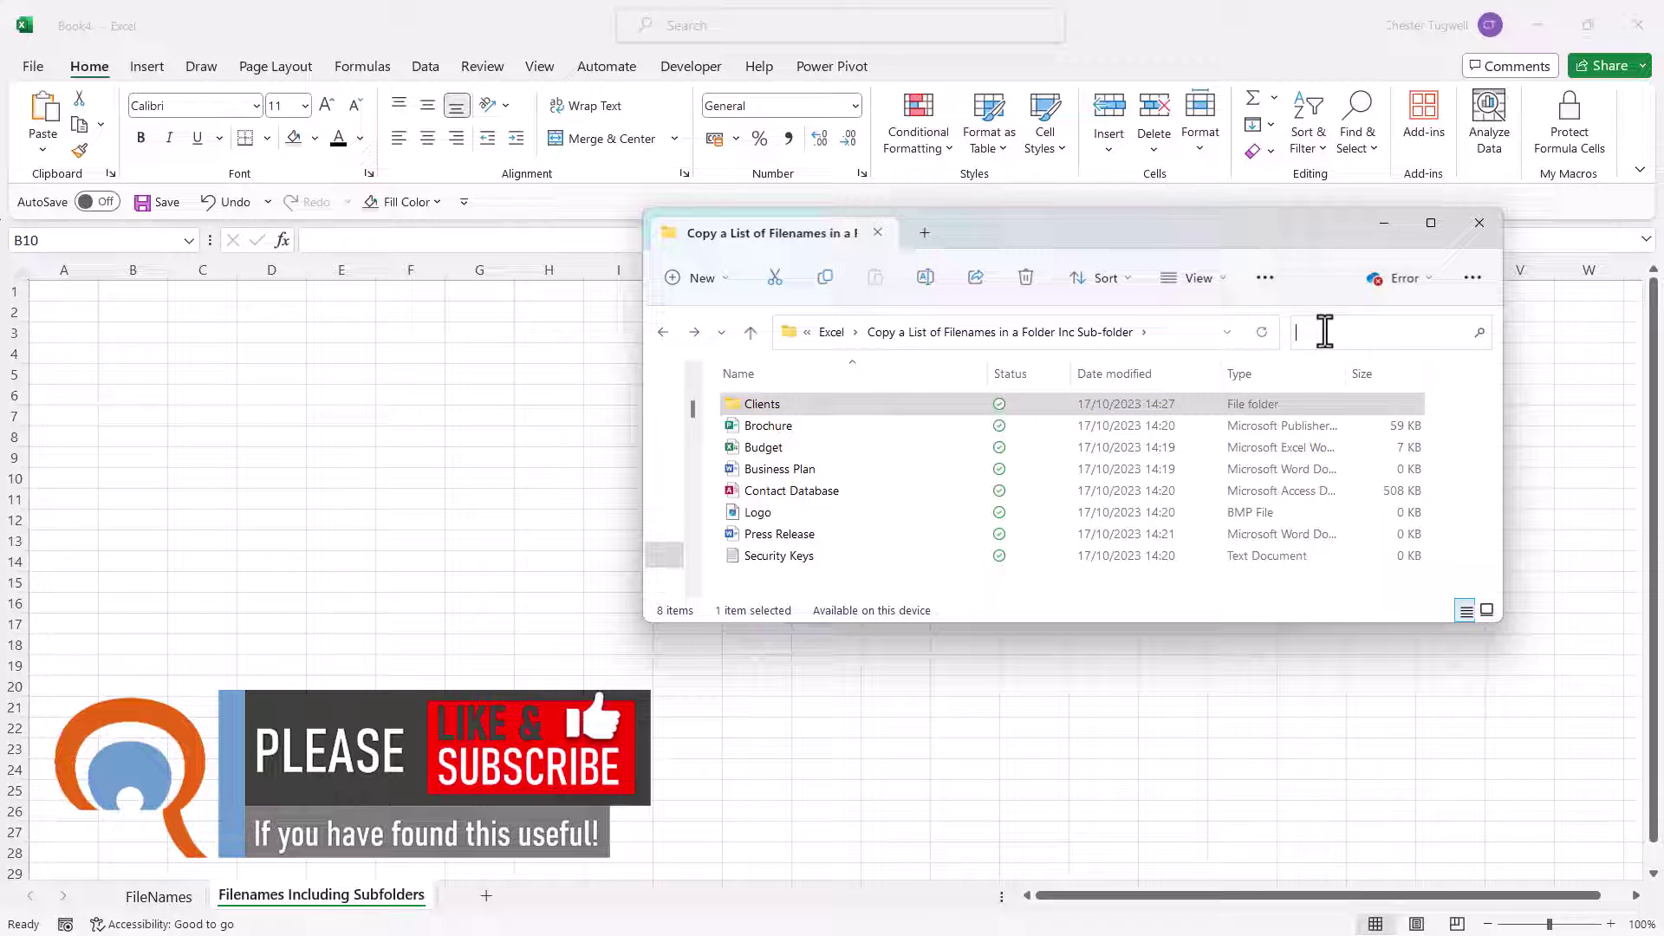
{"action": "type", "text": "."}
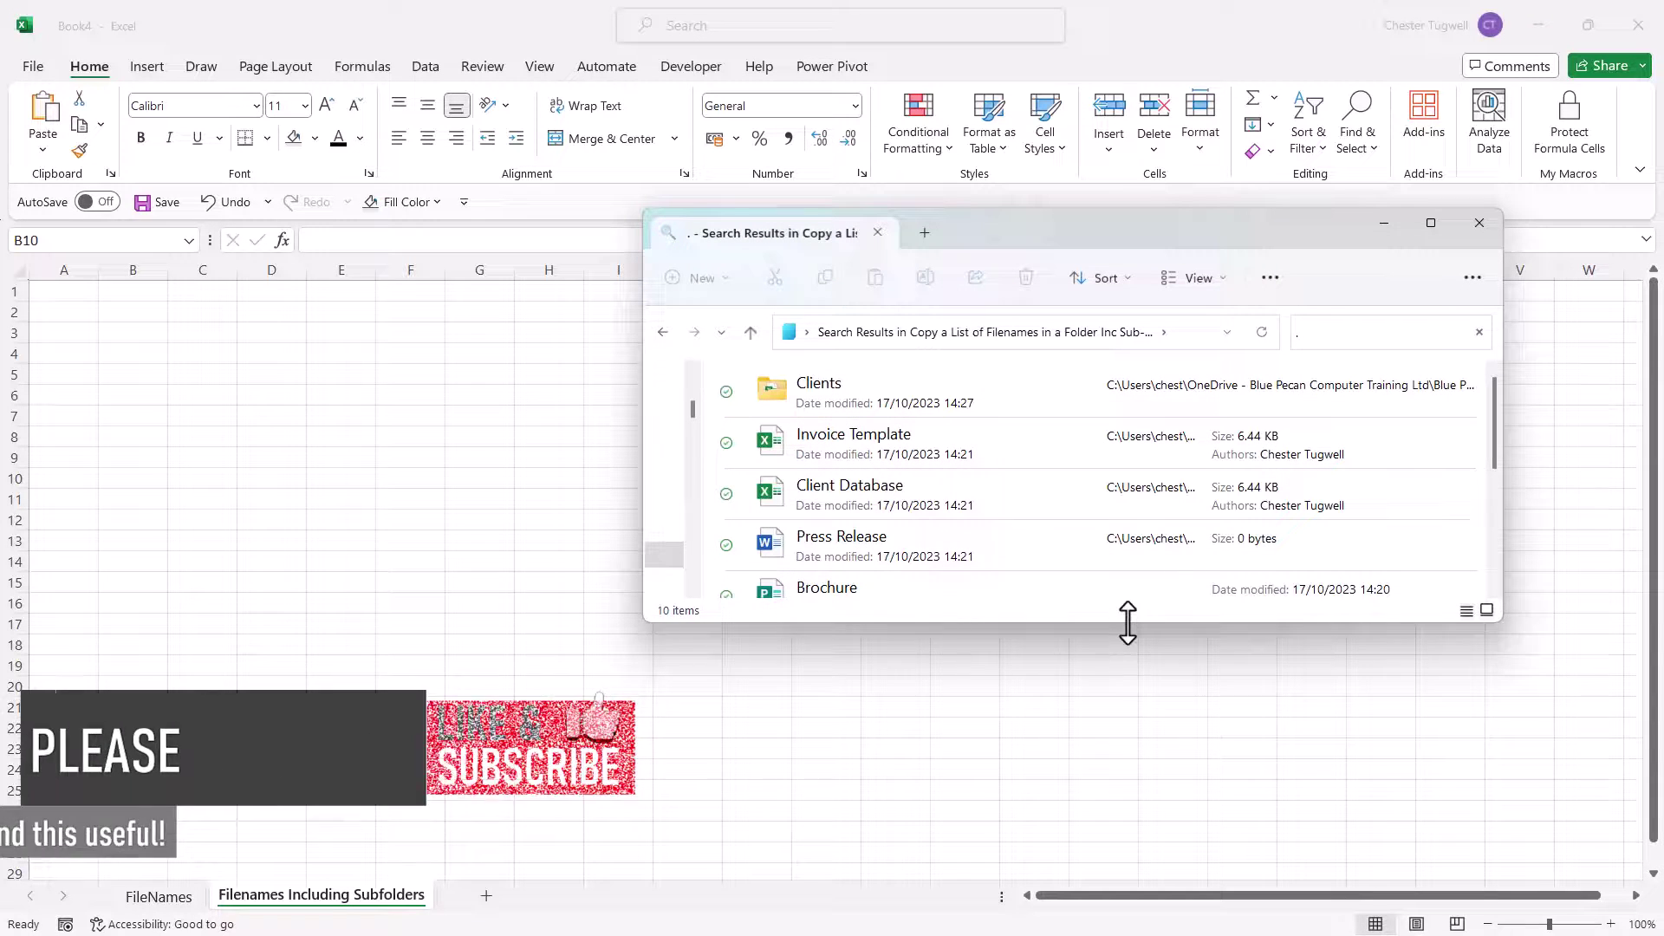
{"action": "left_click_drag", "start_coordinate": [1128, 622], "coordinate": [1123, 811]}
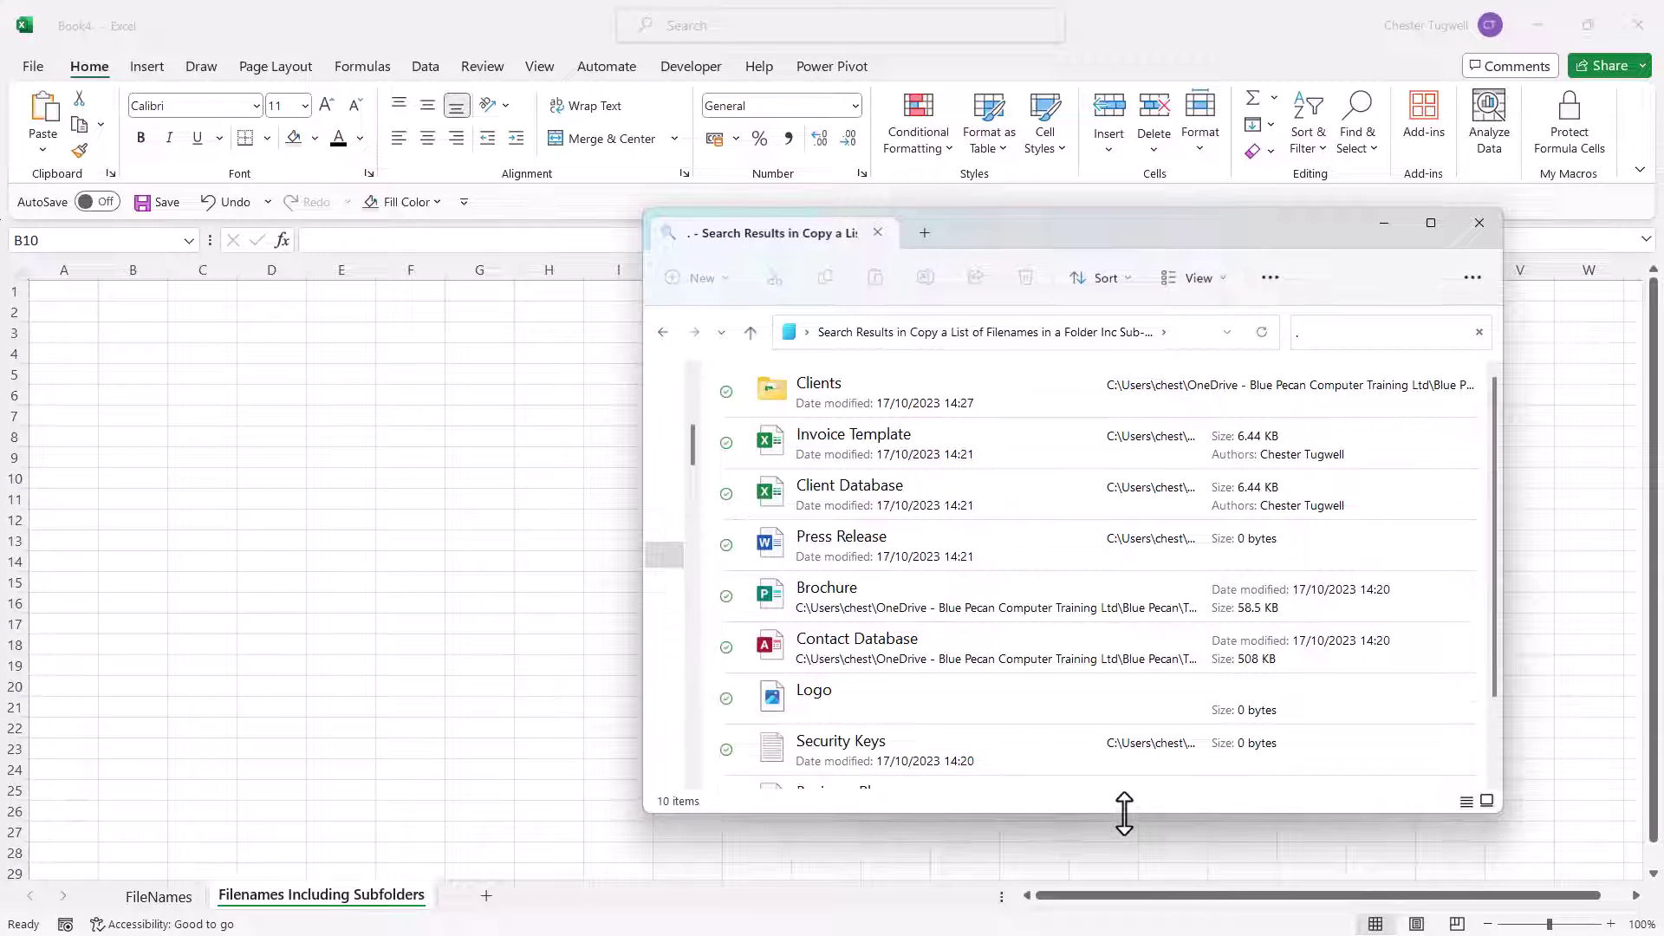
Copy the paths of all 10 search results and select cell A1 in Excel
{"action": "left_click", "coordinate": [1370, 741]}
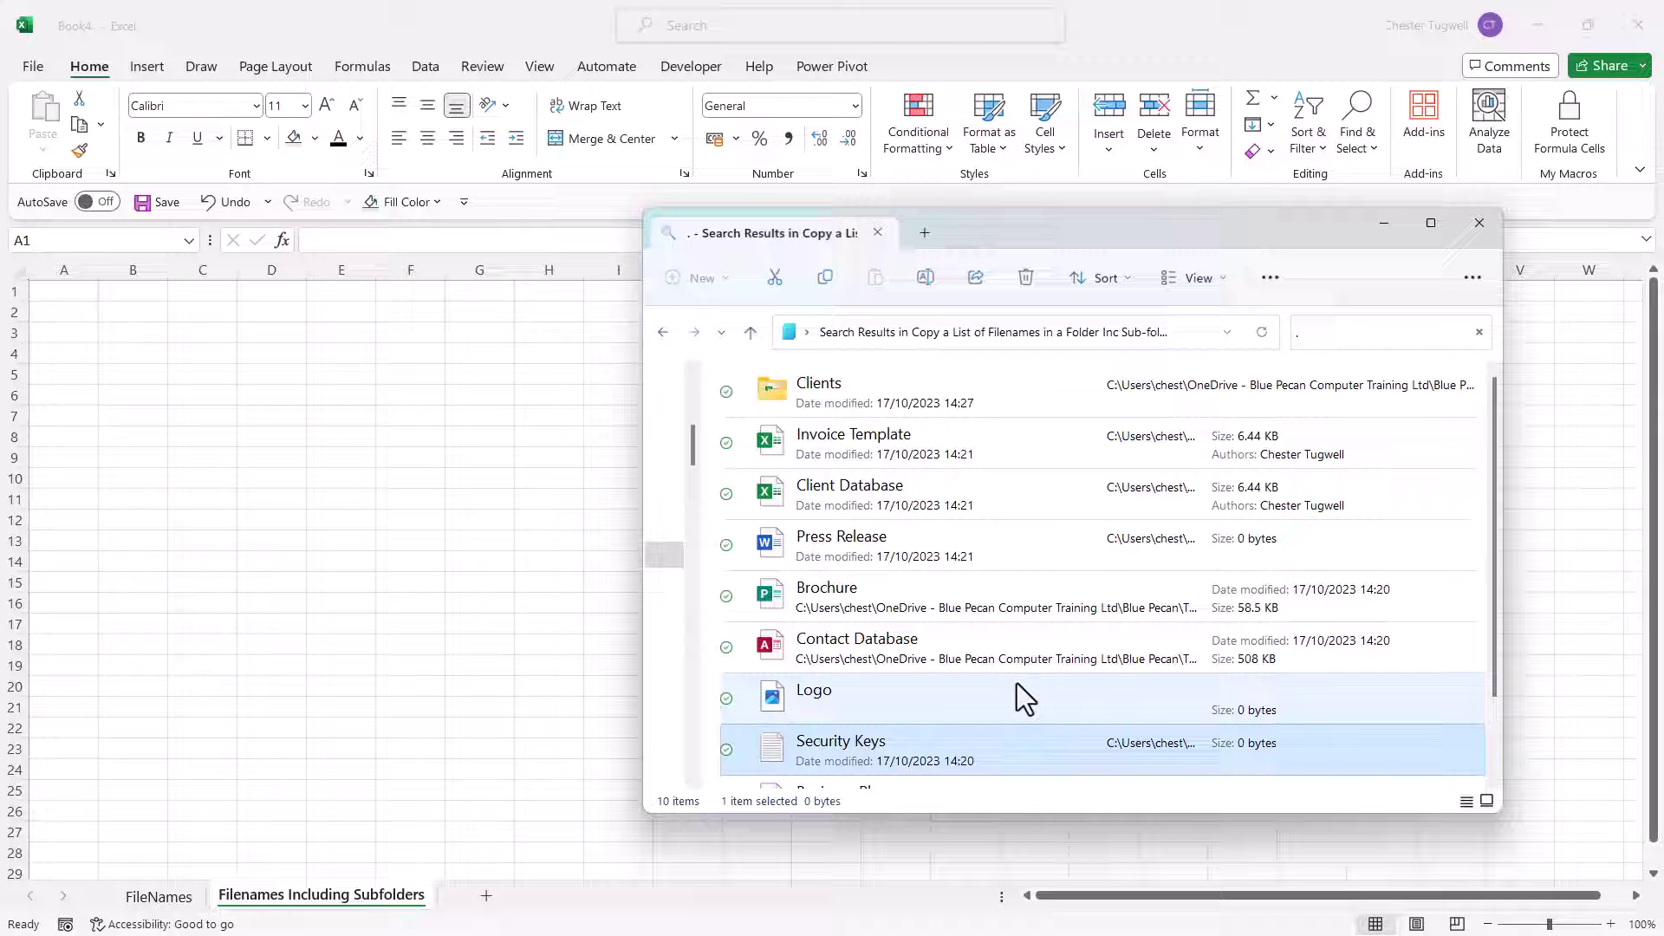
{"action": "key", "text": "ctrl+a"}
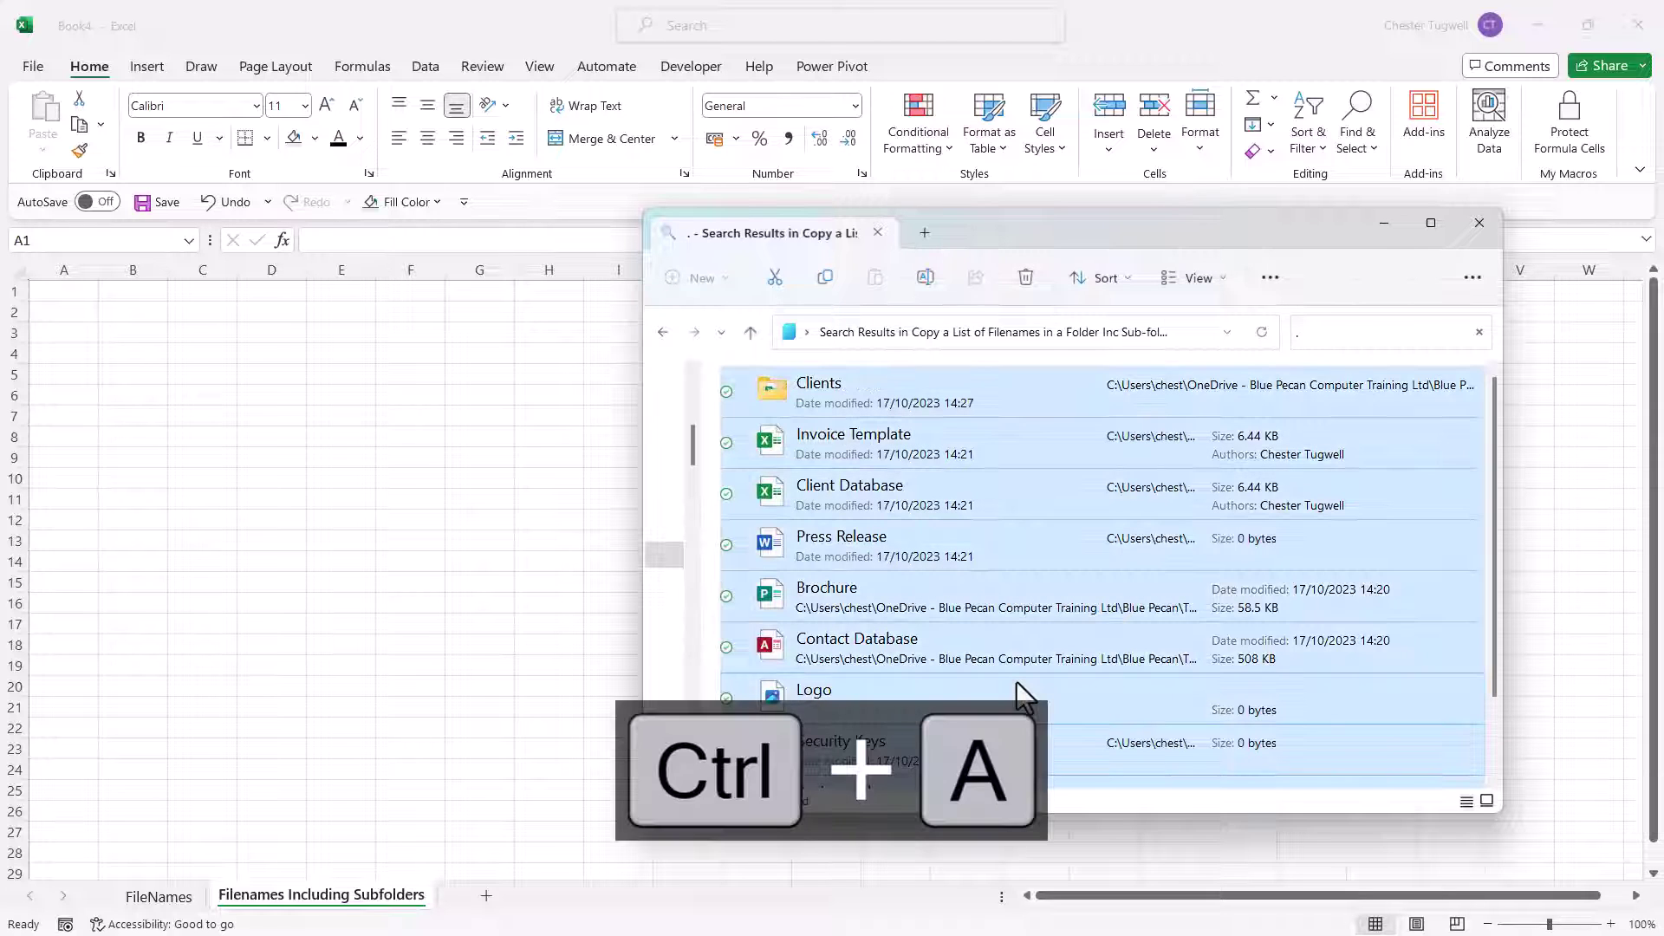
{"action": "right_click", "coordinate": [1043, 498]}
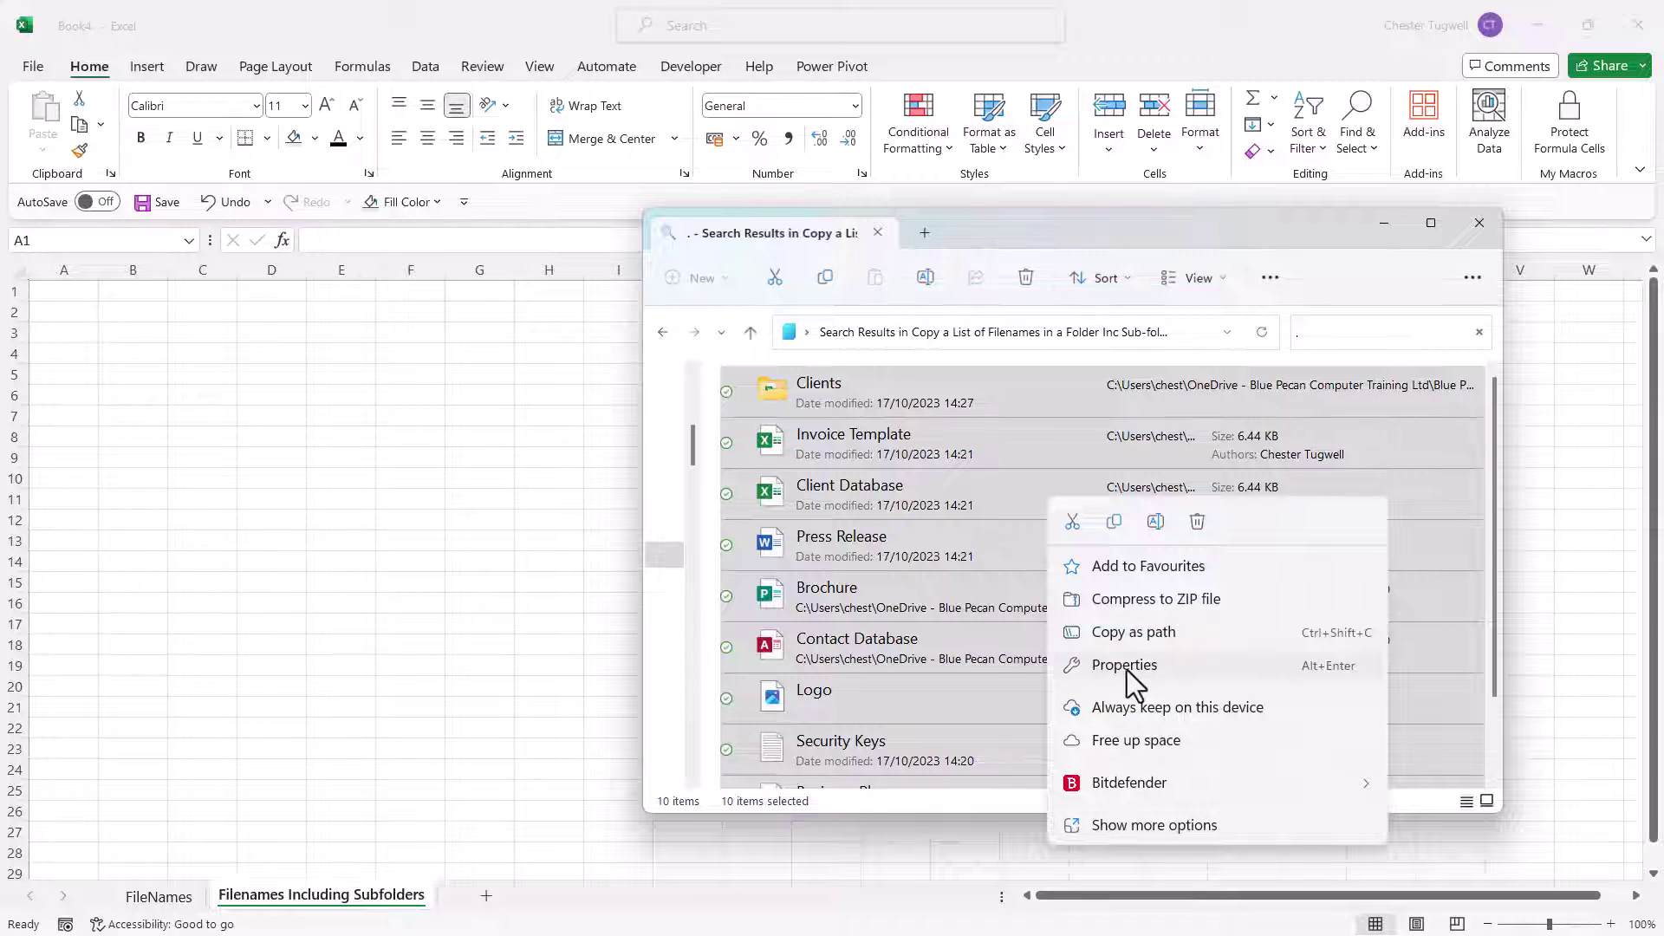
{"action": "left_click", "coordinate": [1120, 829]}
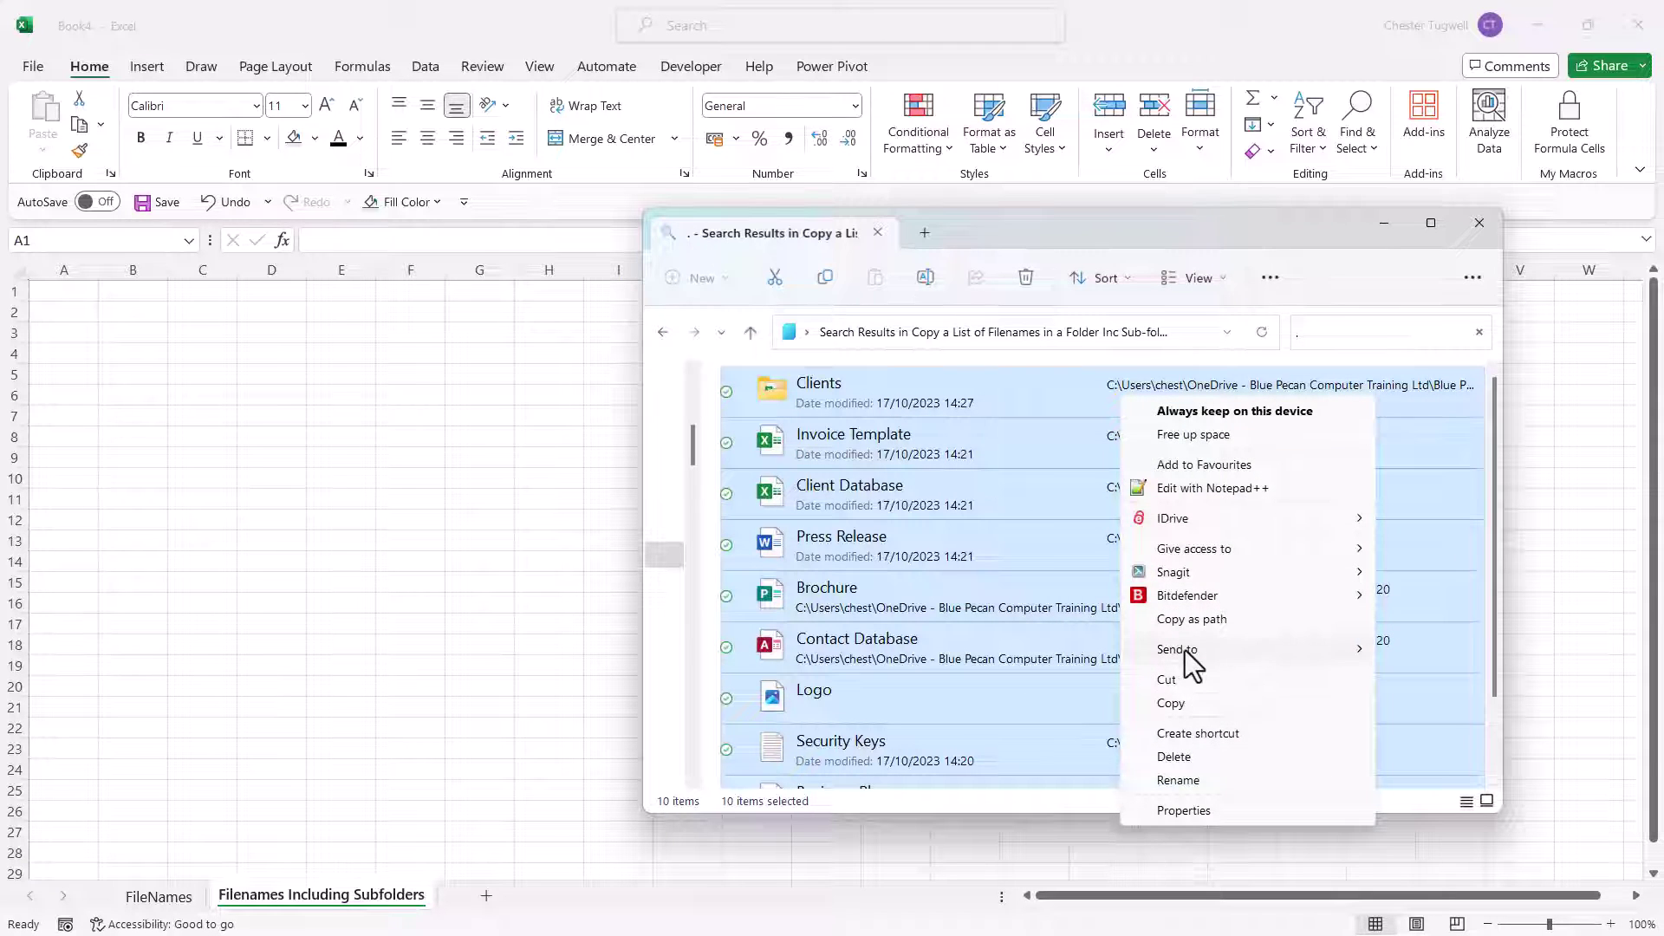
{"action": "left_click", "coordinate": [1193, 618]}
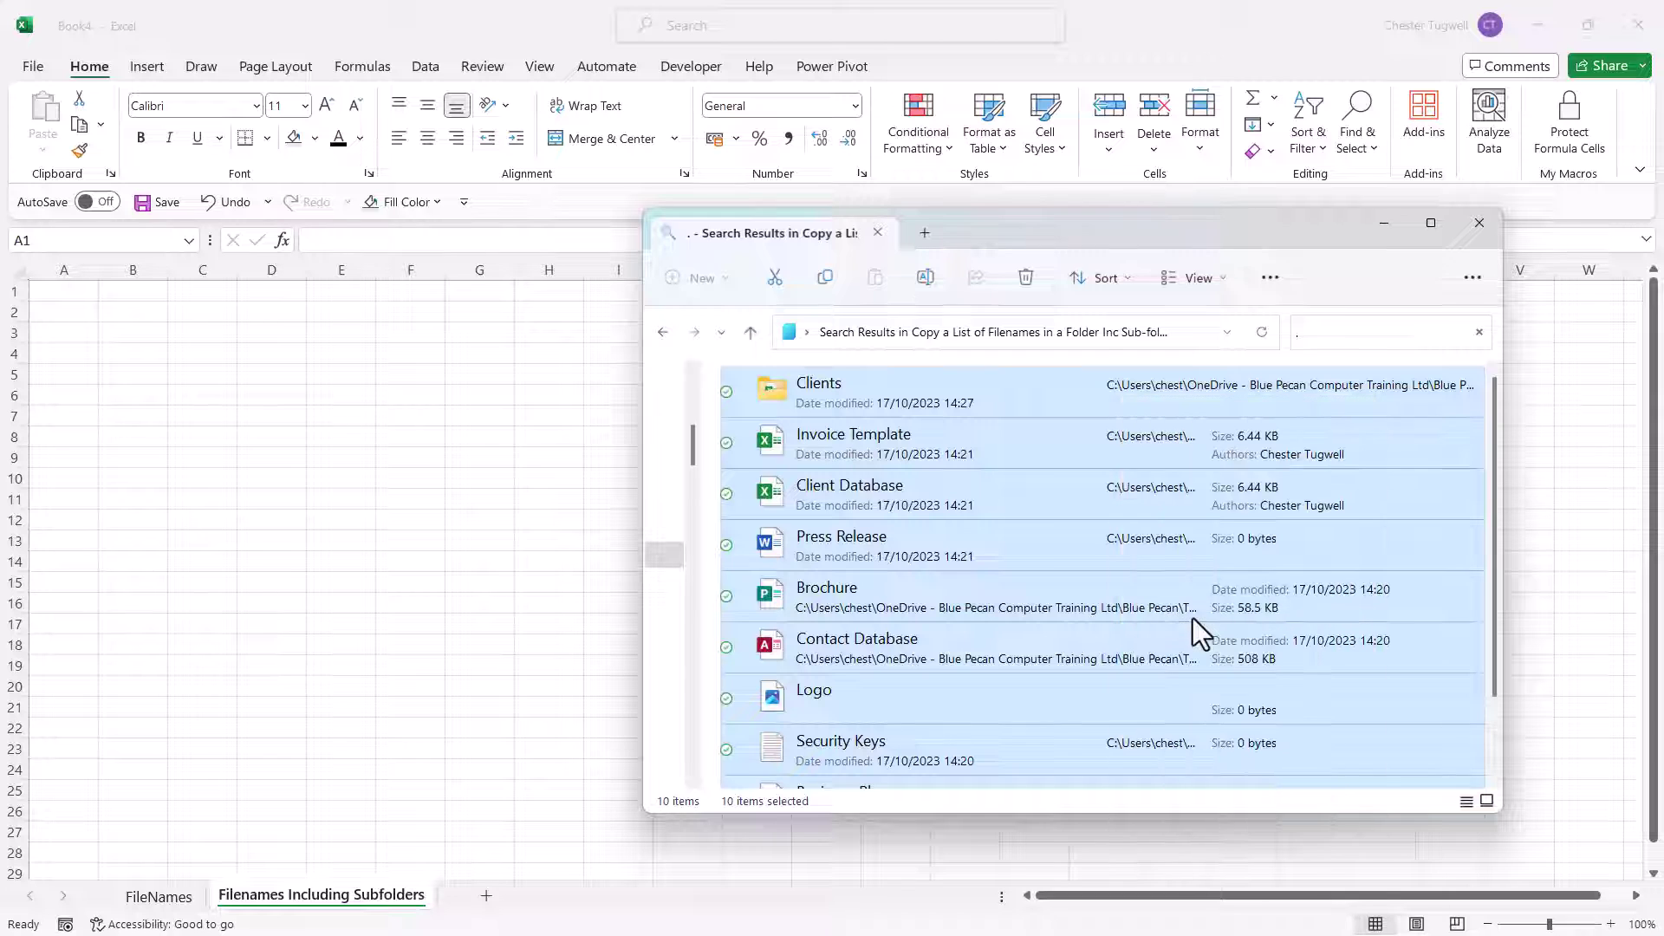
{"action": "left_click", "coordinate": [77, 294]}
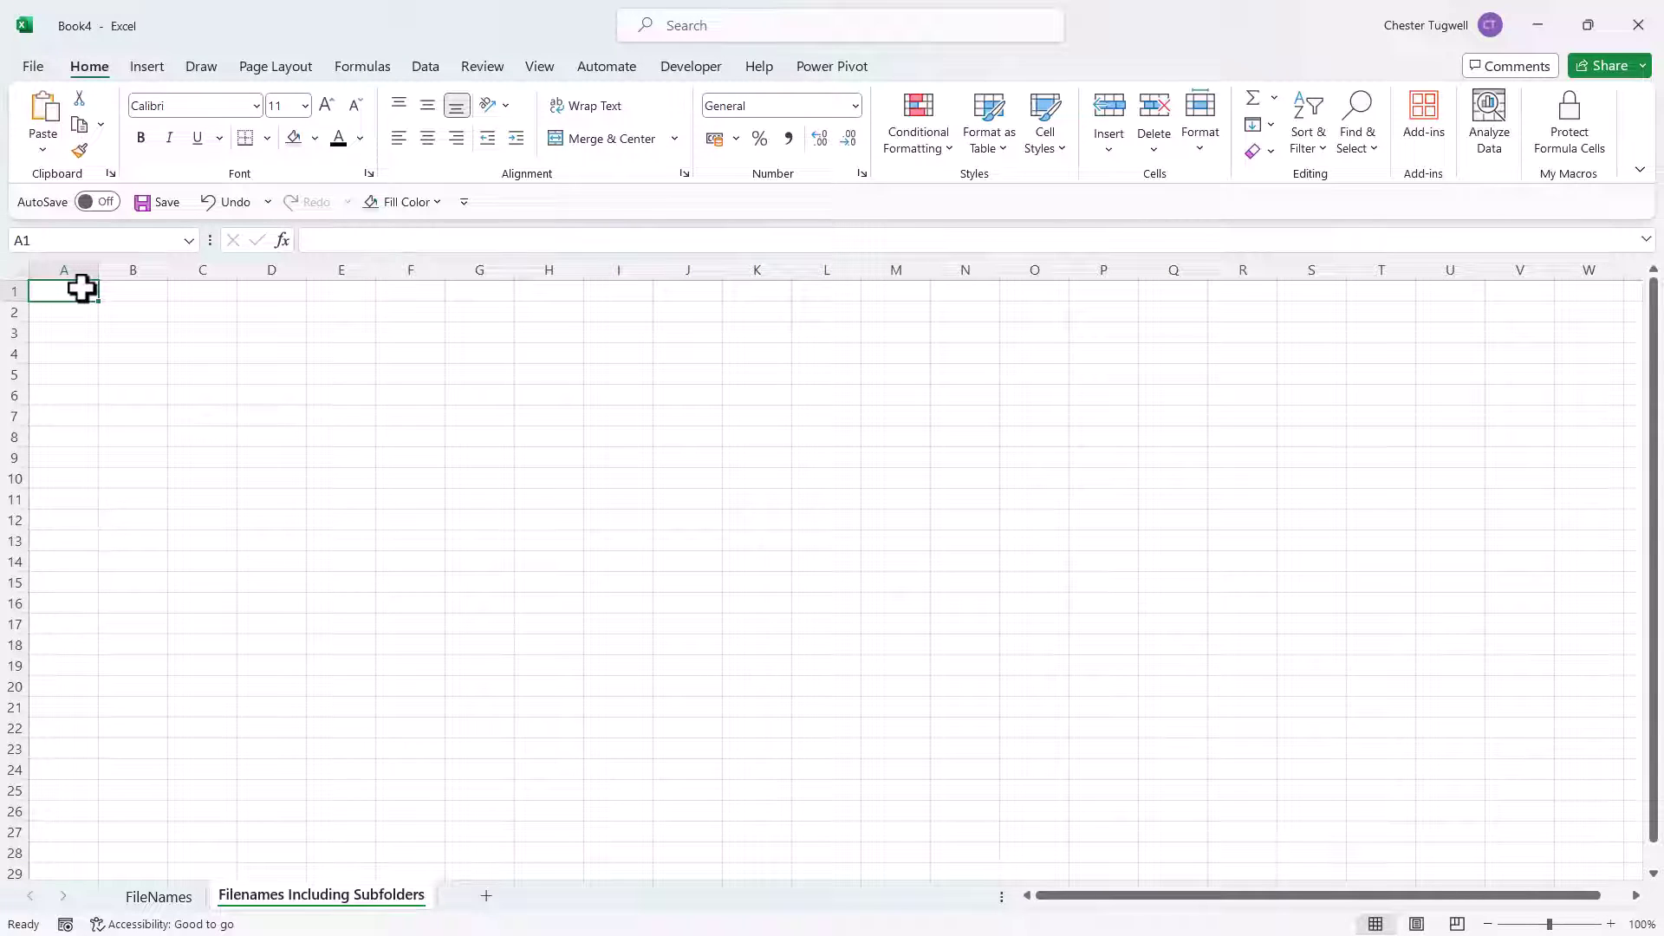
Paste the ten paths into column A and remove the shared folder path from all of them, leaving Clients\ prefixes
{"action": "key", "text": "ctrl+v"}
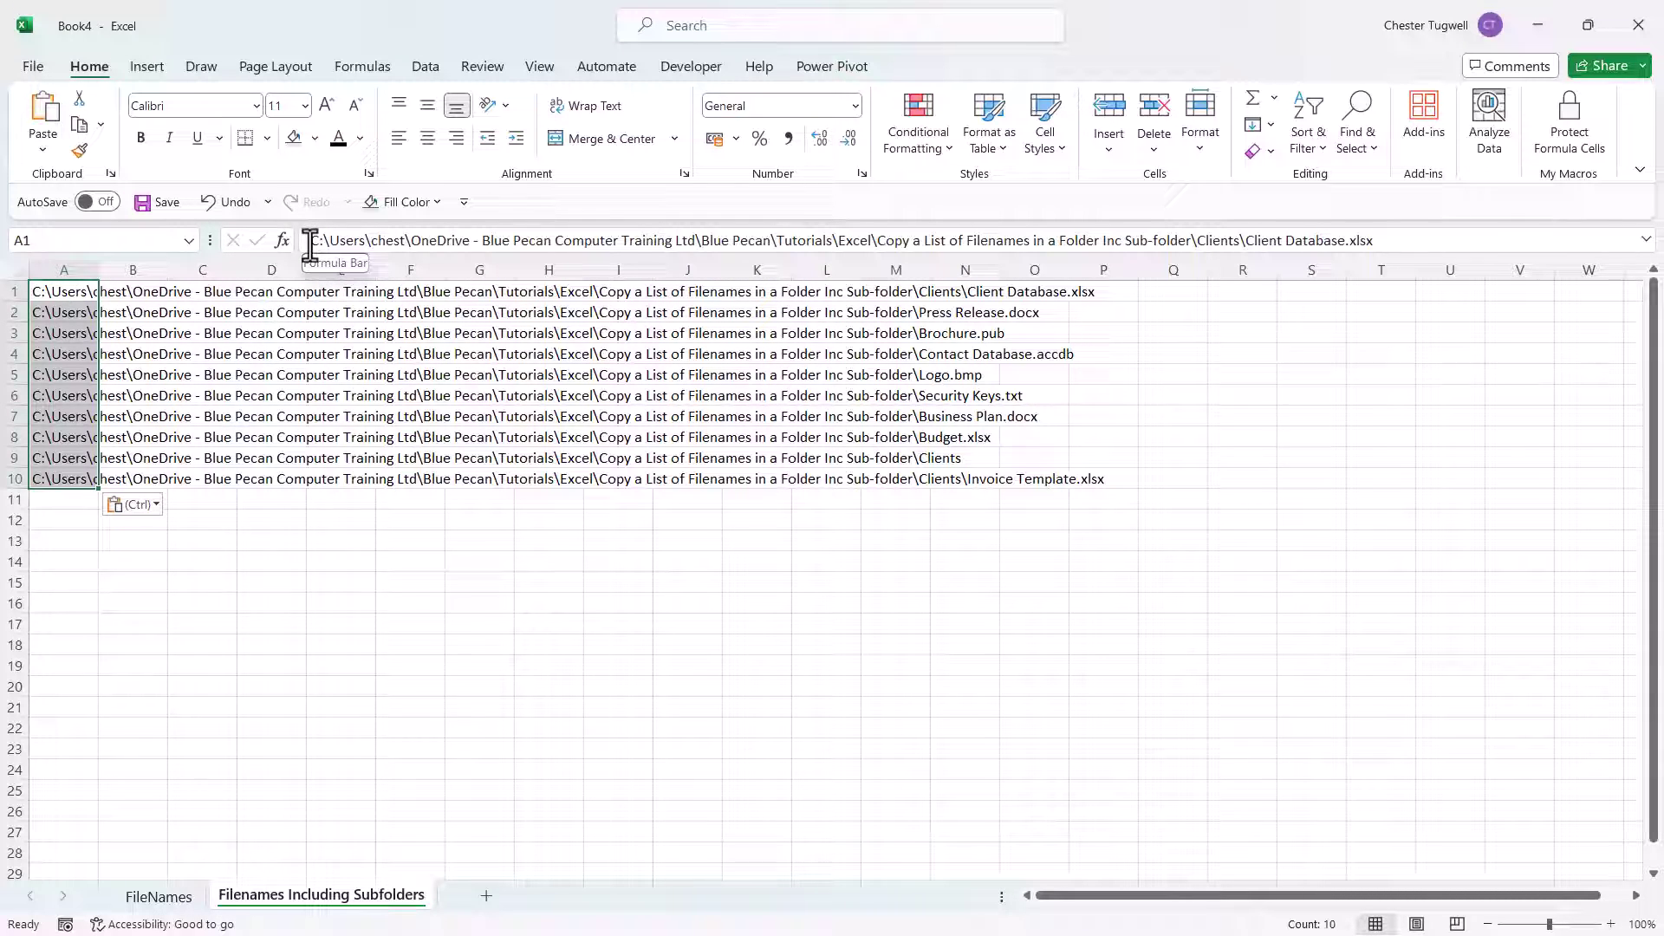
{"action": "left_click_drag", "start_coordinate": [310, 241], "coordinate": [1198, 240]}
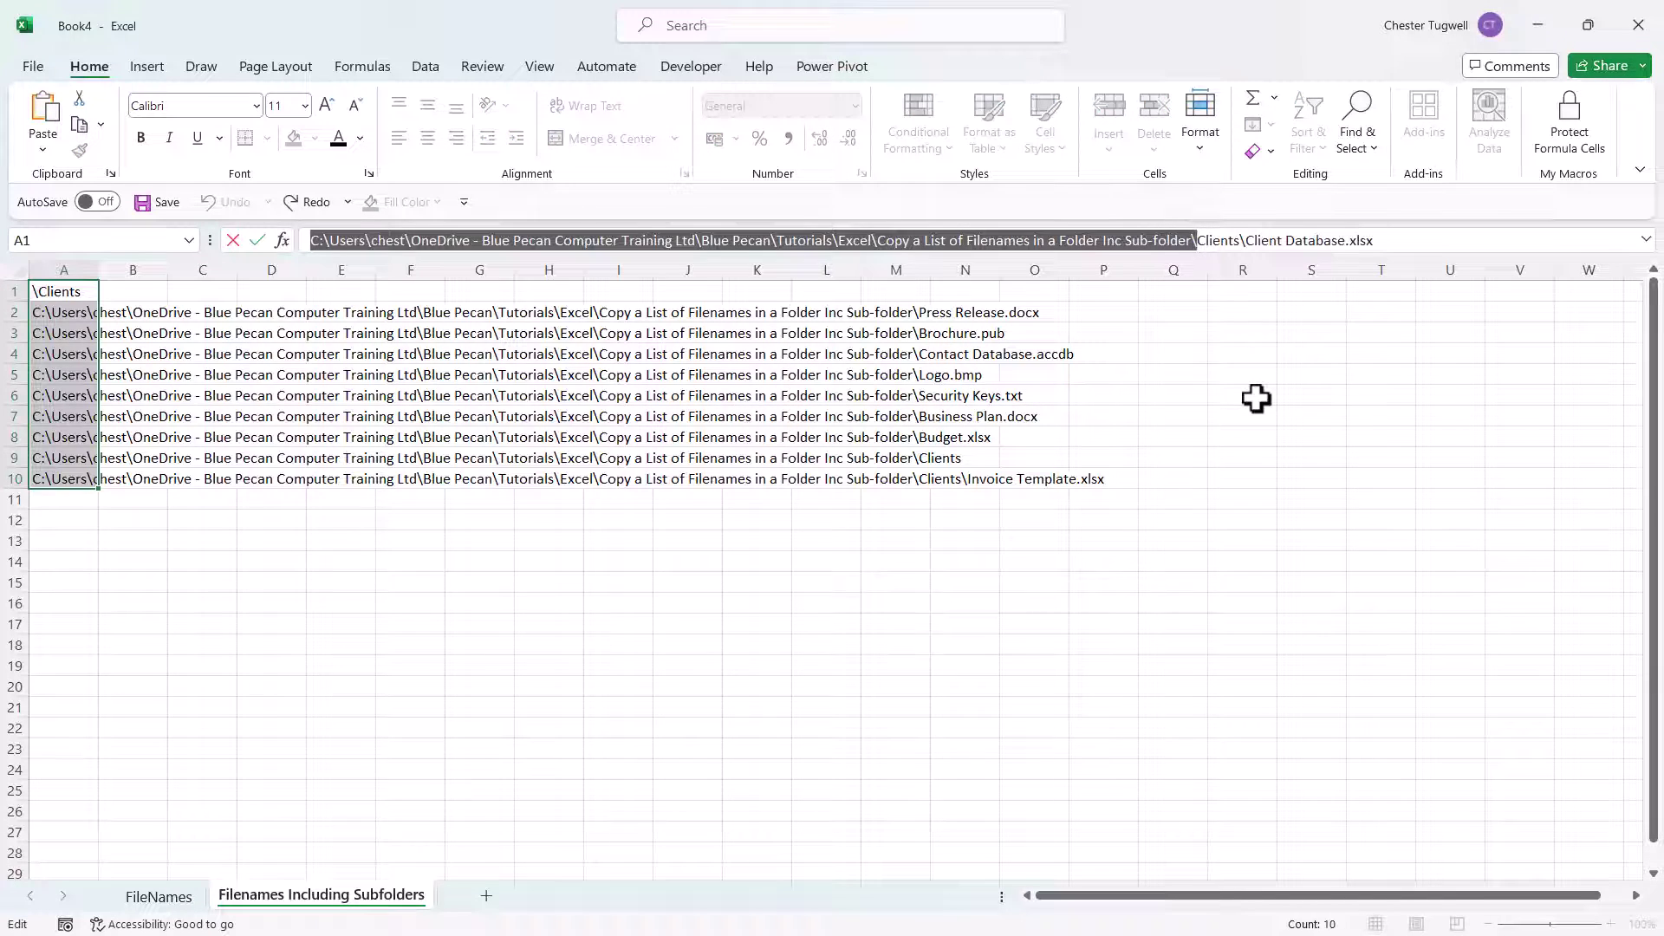
{"action": "key", "text": "ctrl+h"}
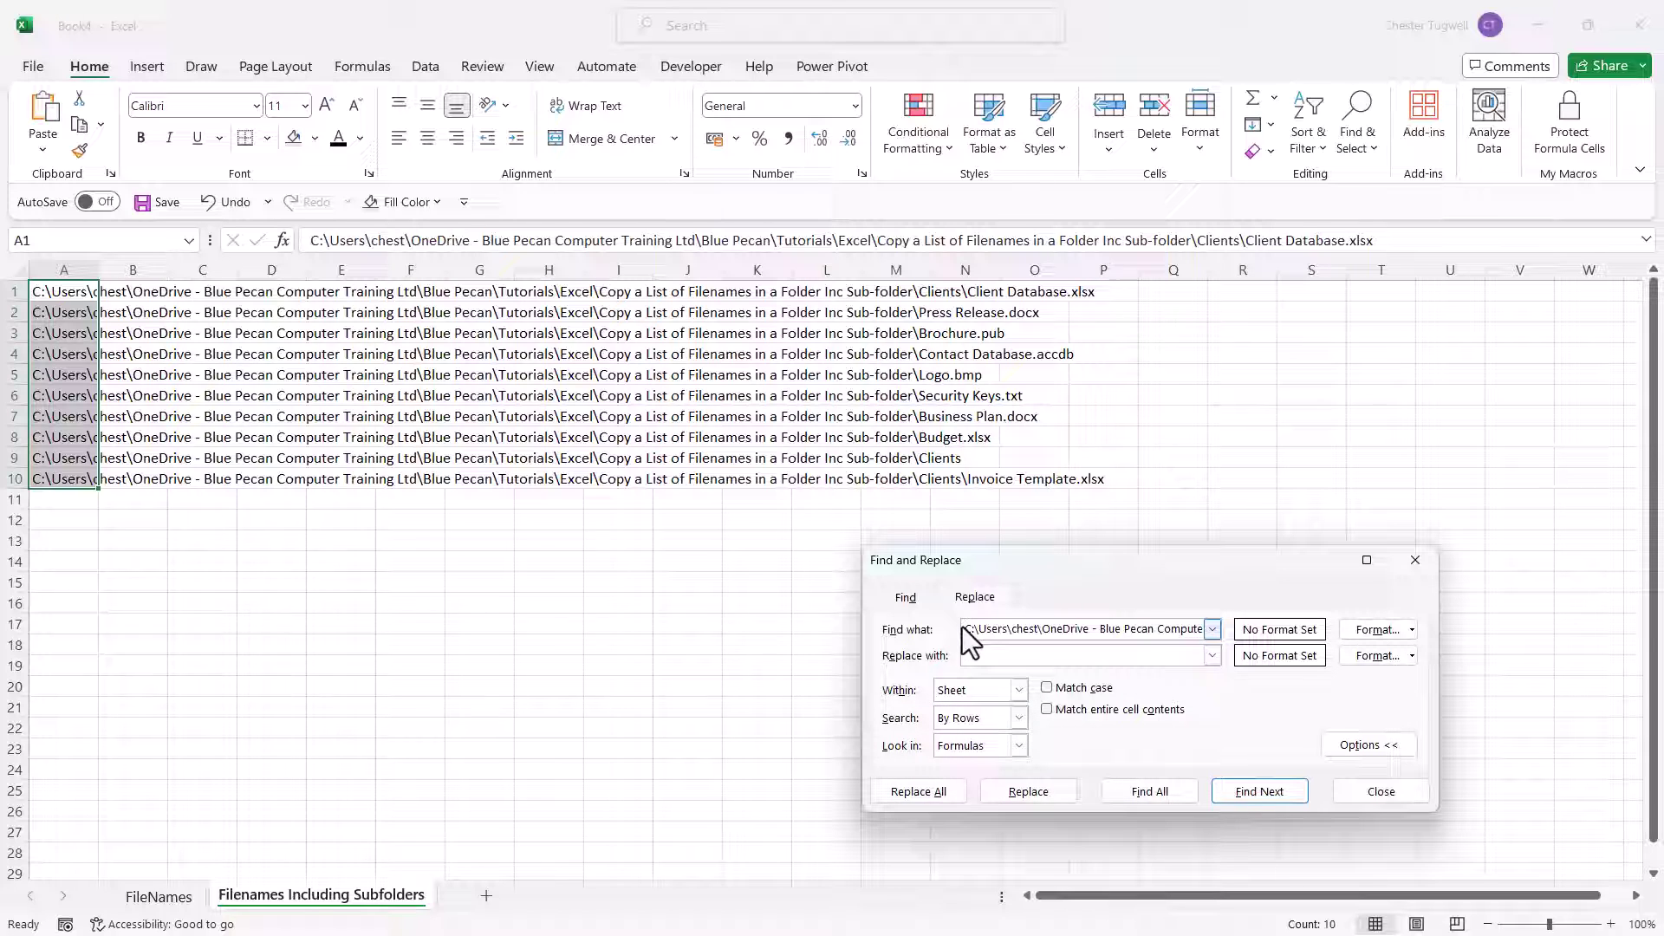
{"action": "left_click_drag", "start_coordinate": [965, 630], "coordinate": [1205, 632]}
{"action": "key", "text": "ctrl+v"}
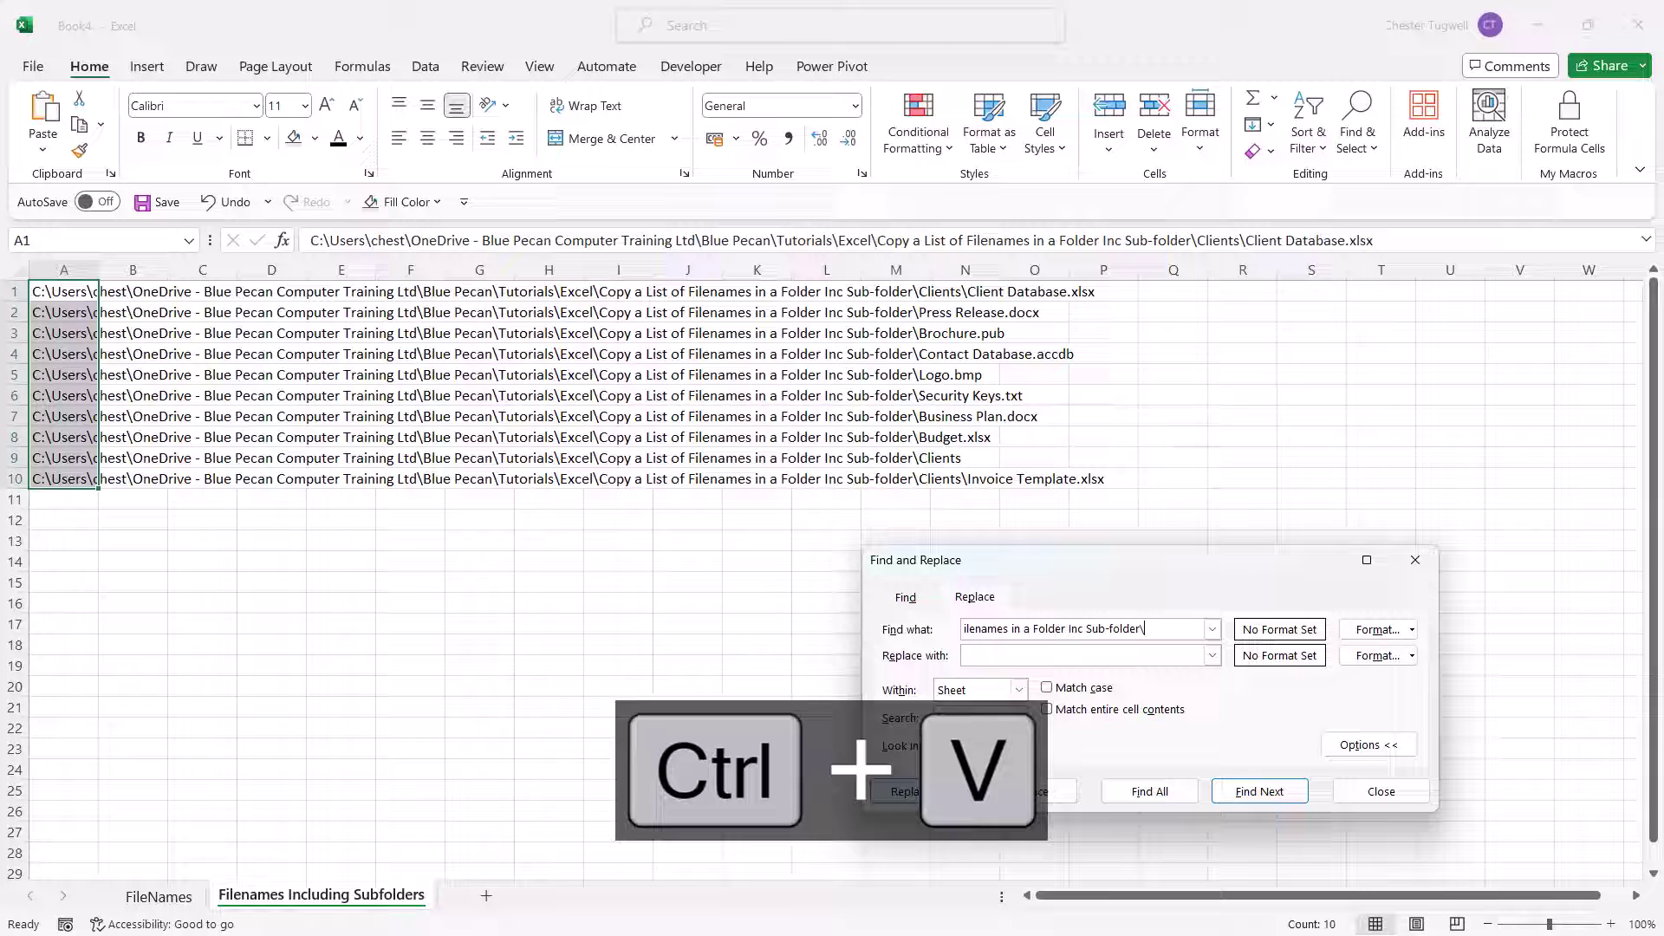
{"action": "left_click", "coordinate": [919, 792]}
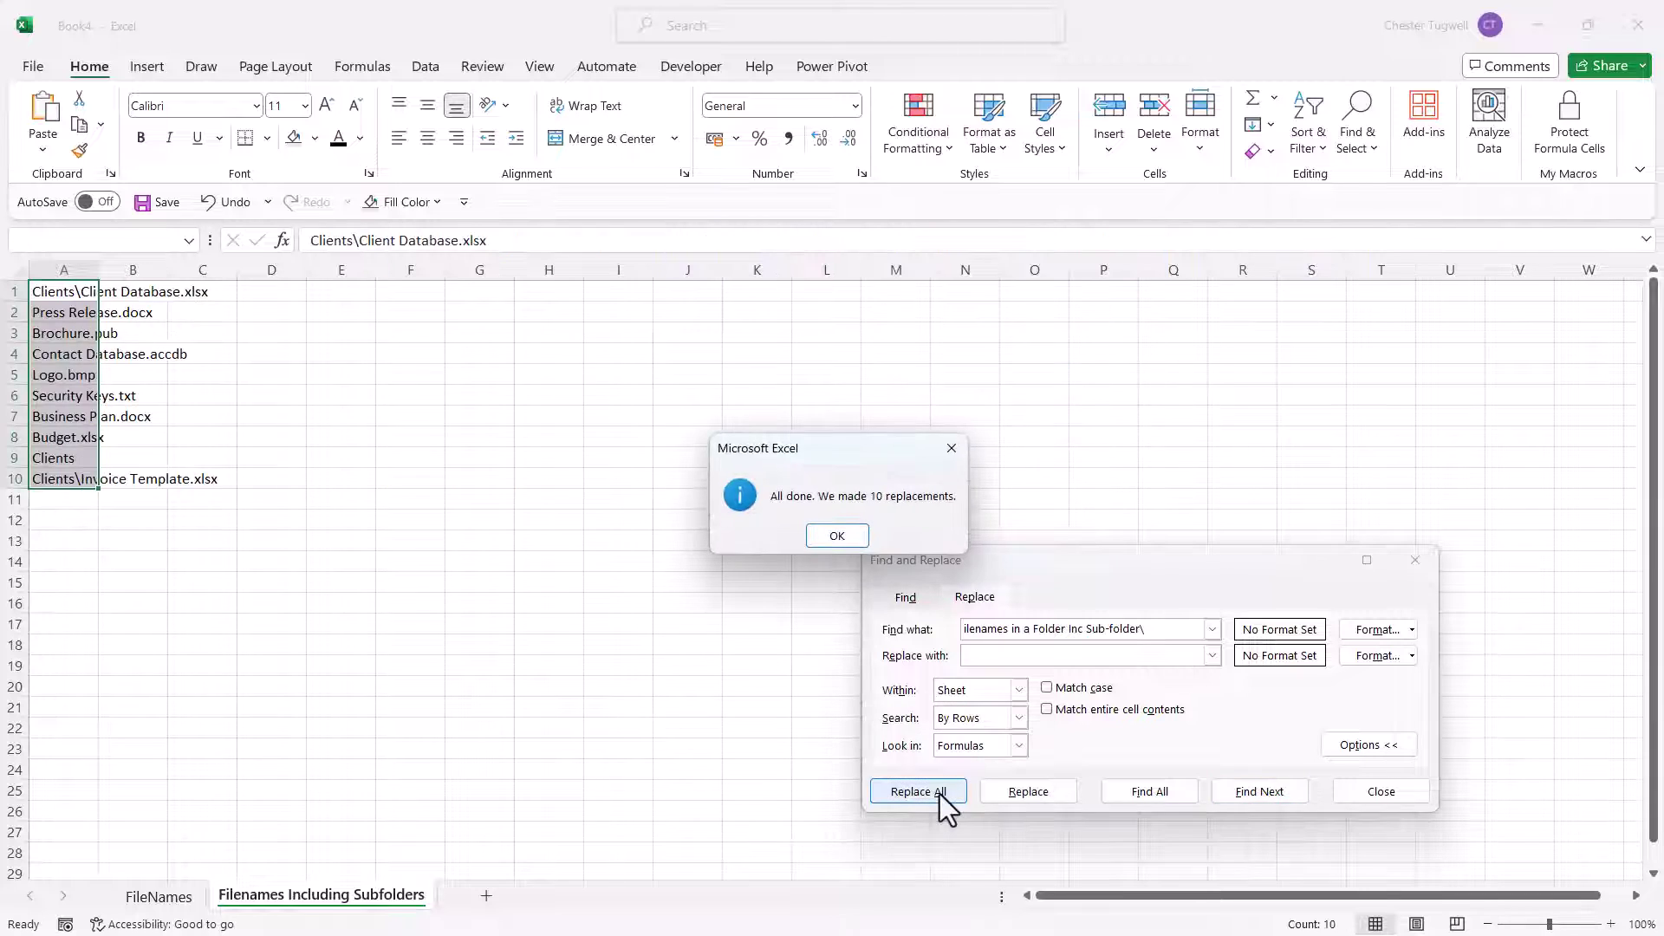
{"action": "left_click", "coordinate": [829, 536]}
{"action": "left_click", "coordinate": [1378, 792]}
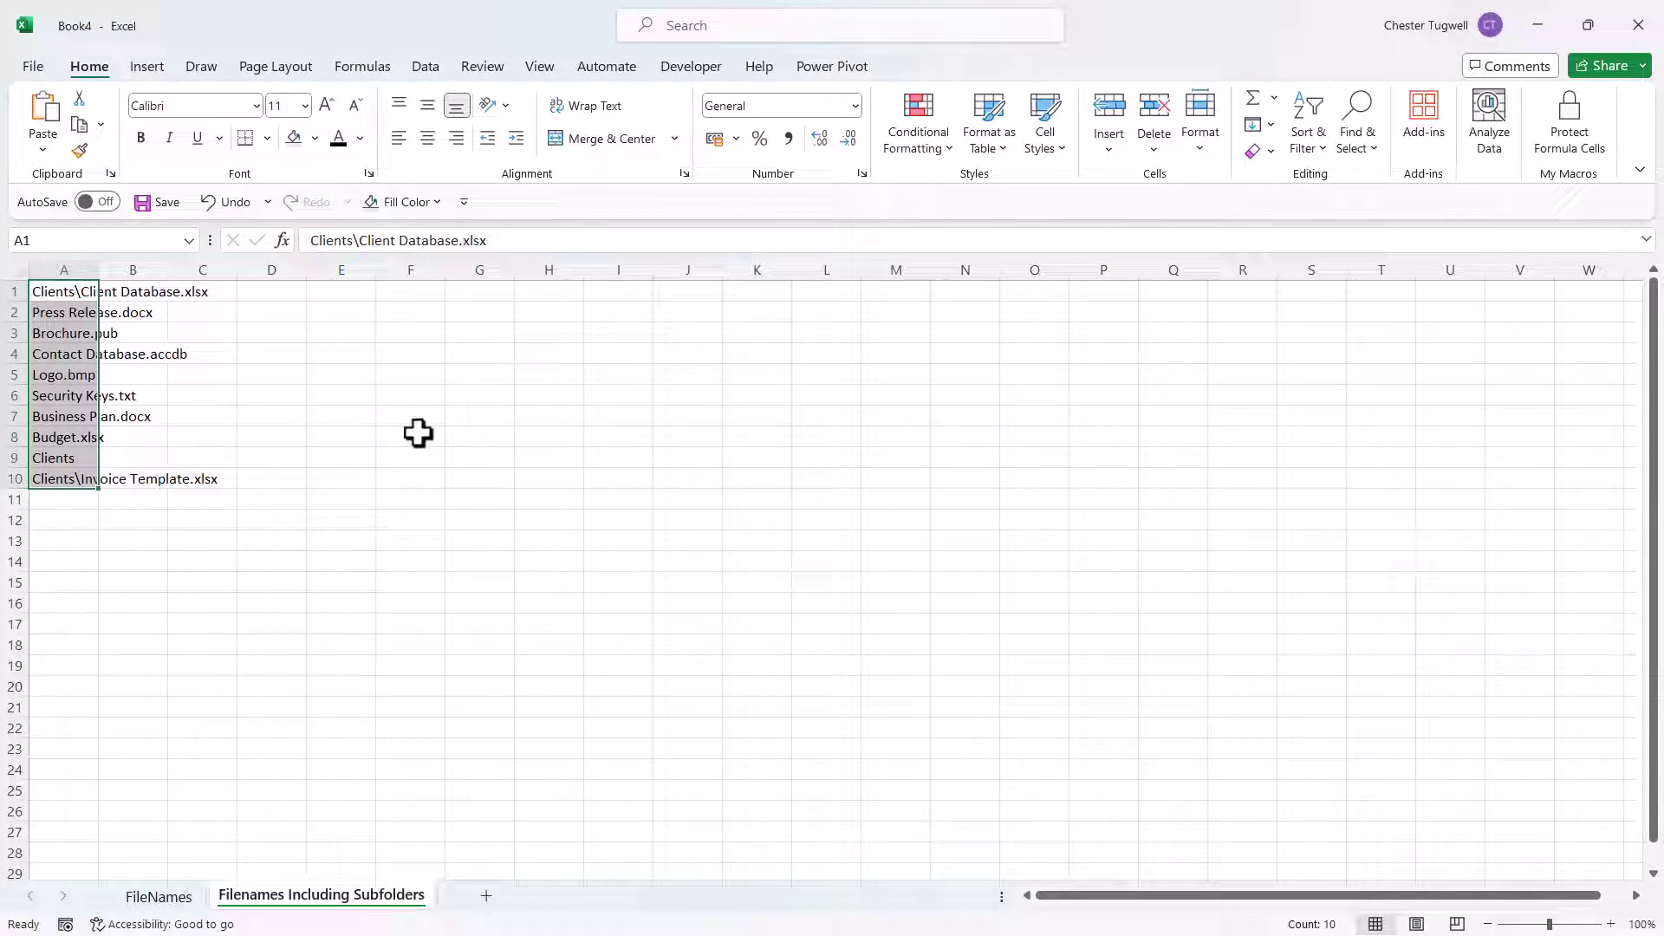
{"action": "left_click", "coordinate": [338, 400]}
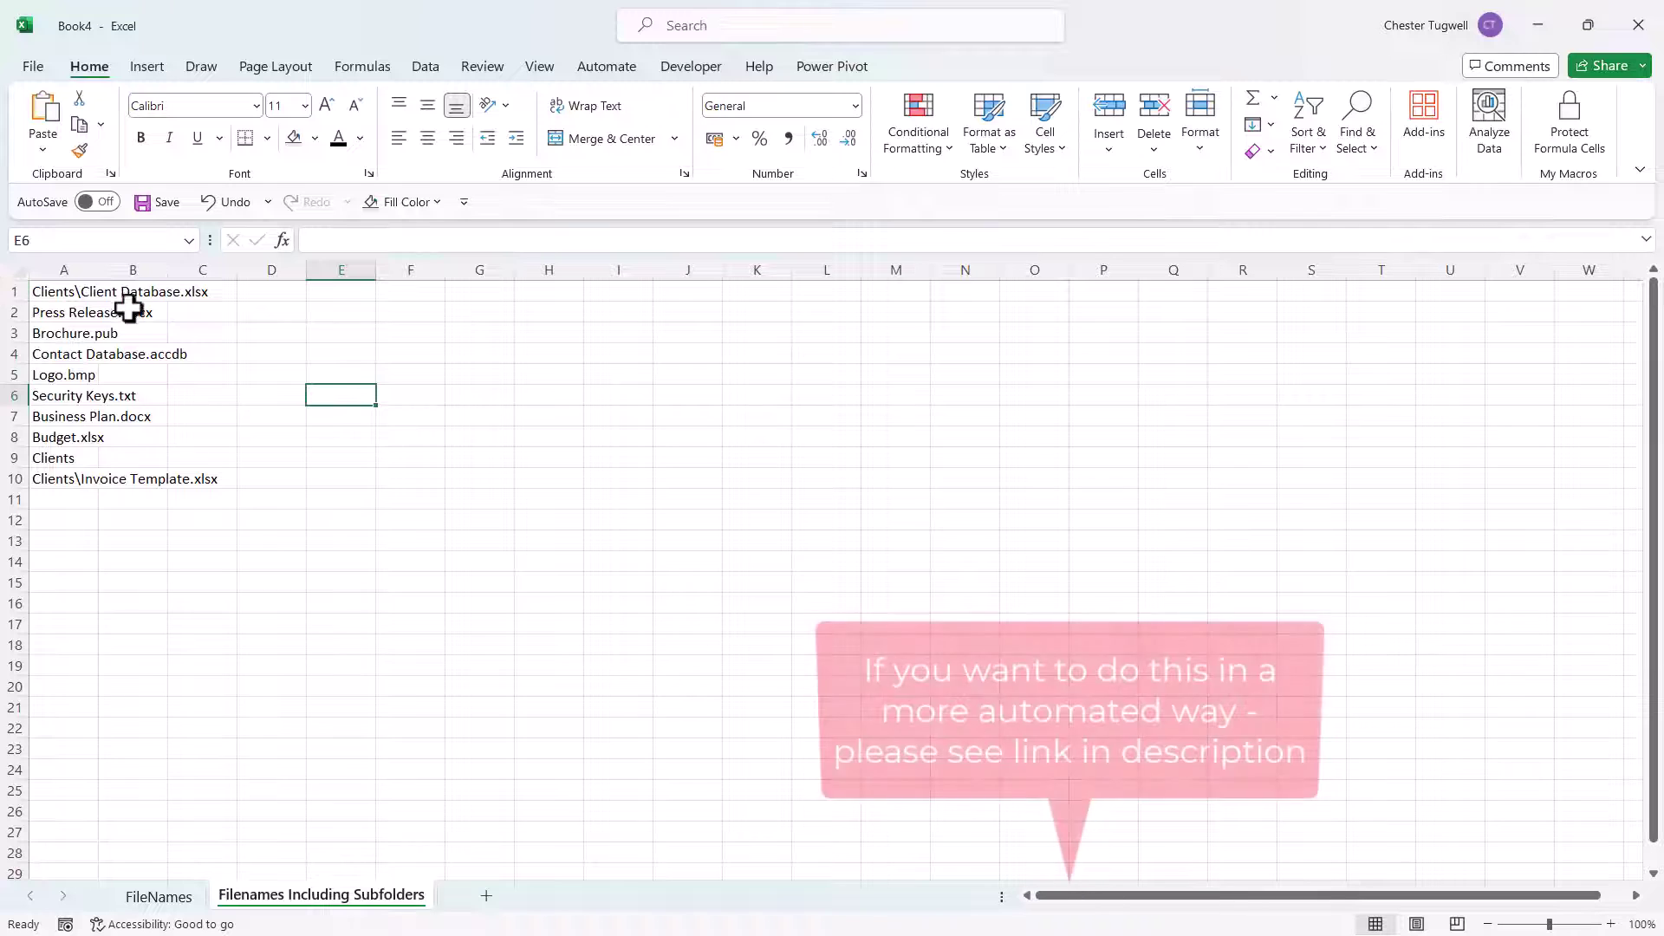